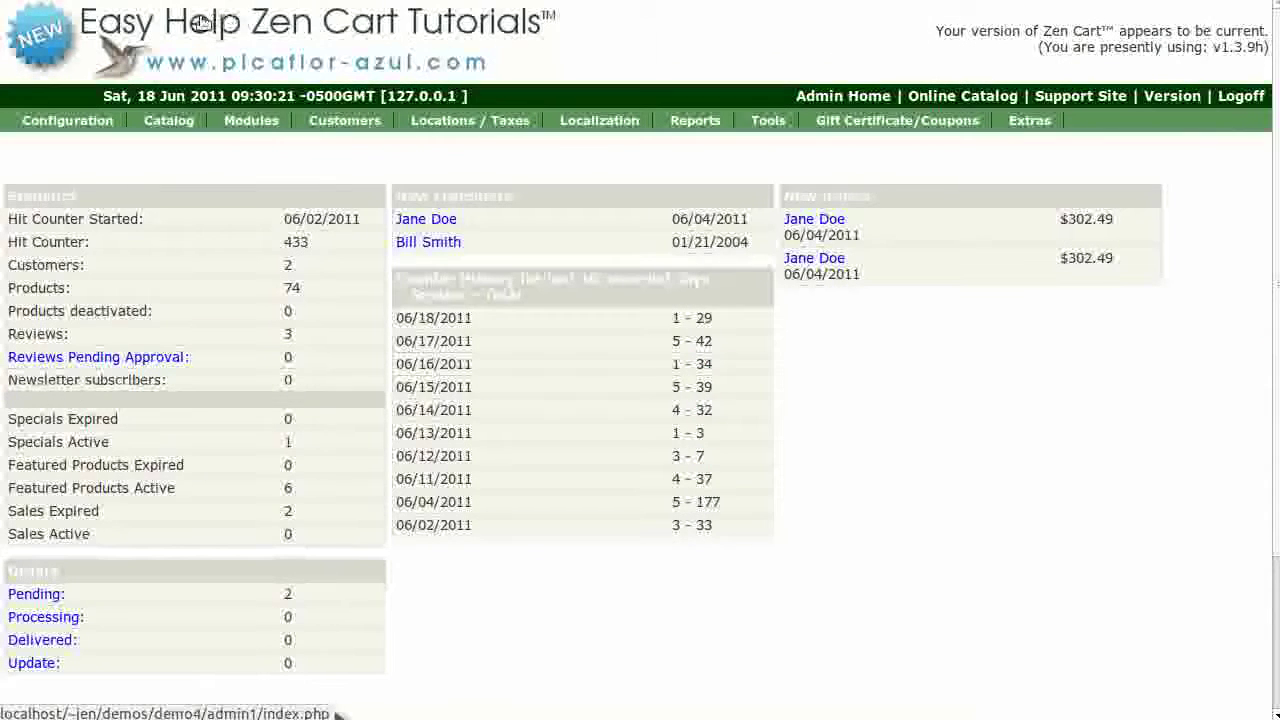
- Go to Catalog > Categories/Products and start a new category
mouse_move(185, 121)
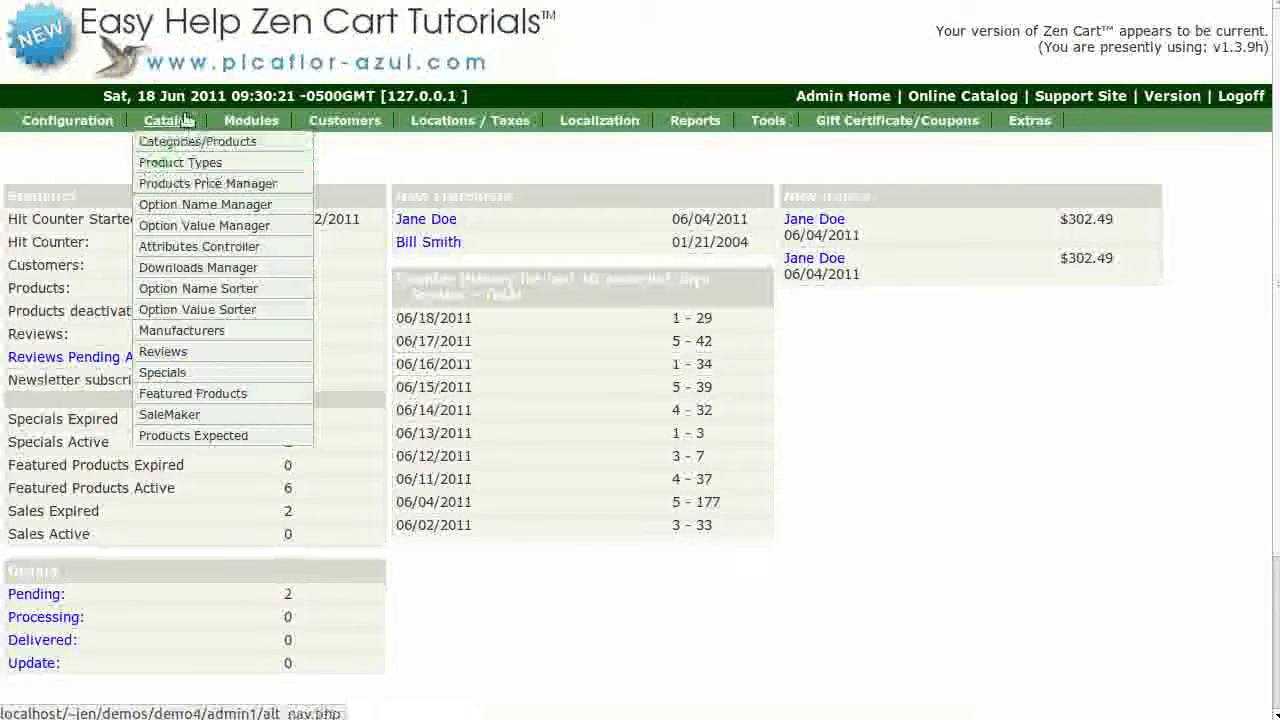
click(277, 142)
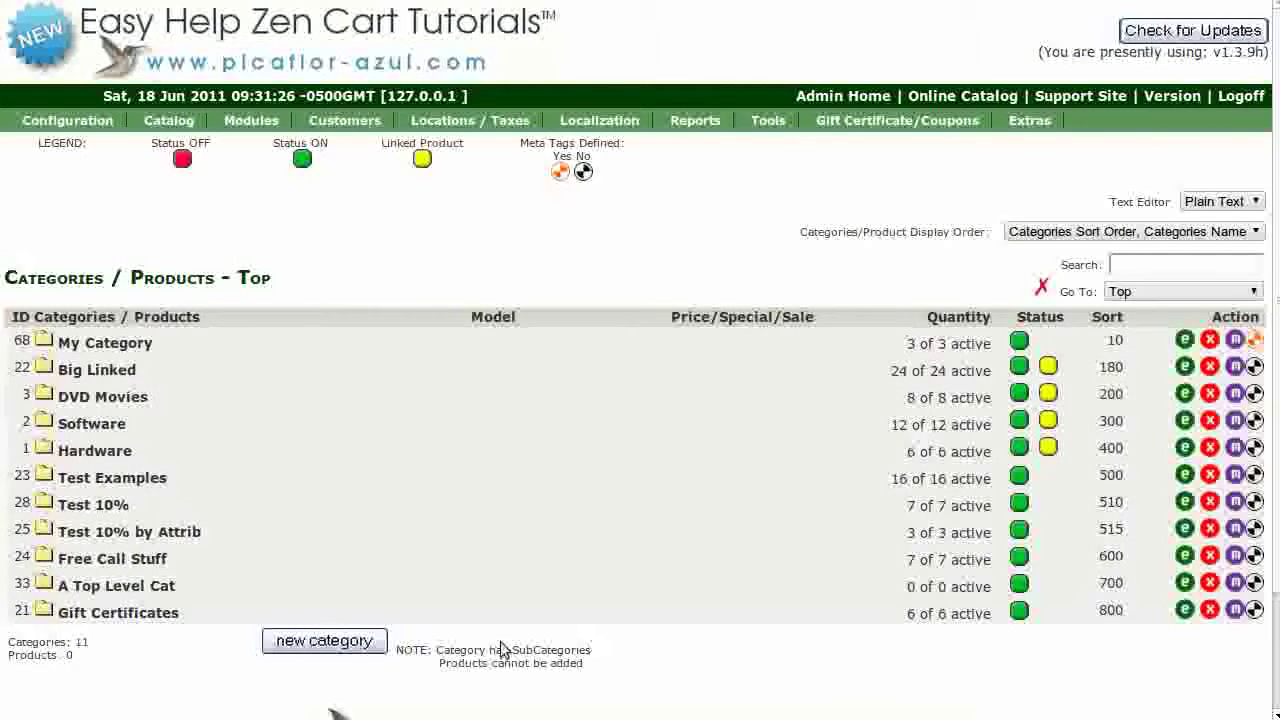
click(322, 645)
- Name the category 'Product Guides' with description 'Your category description goes here.'
click(262, 282)
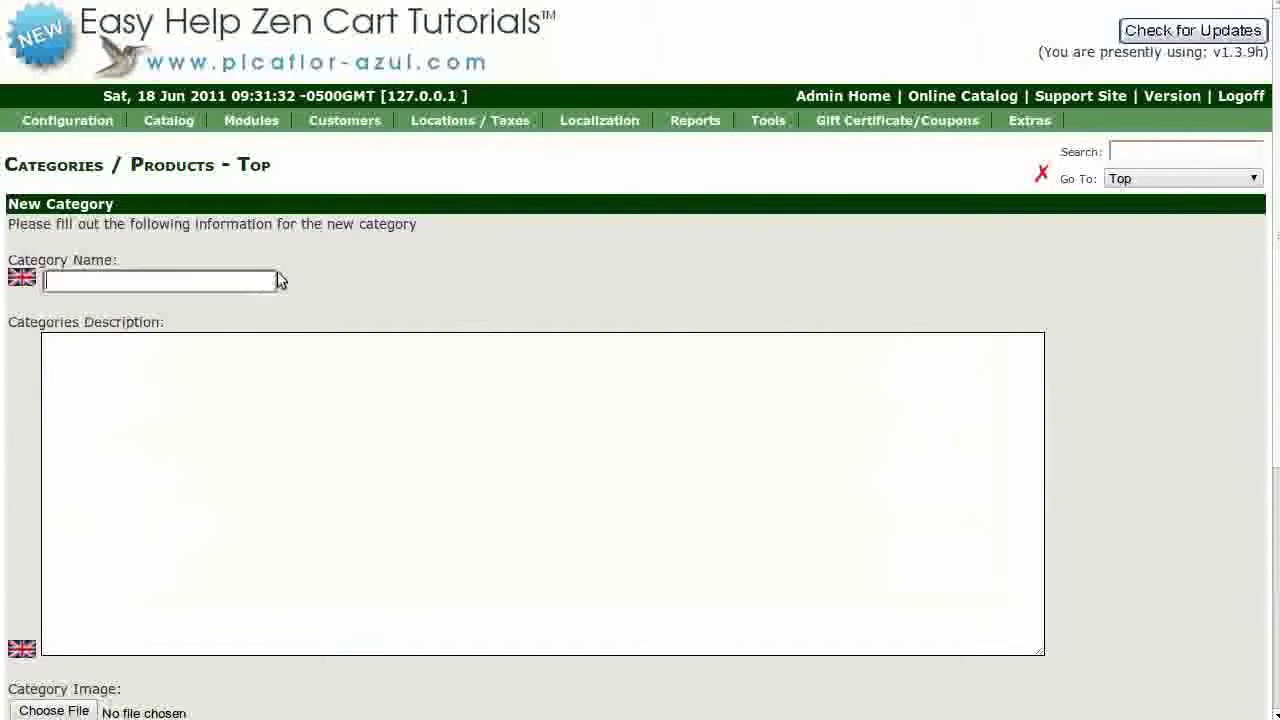
text(Product Gu)
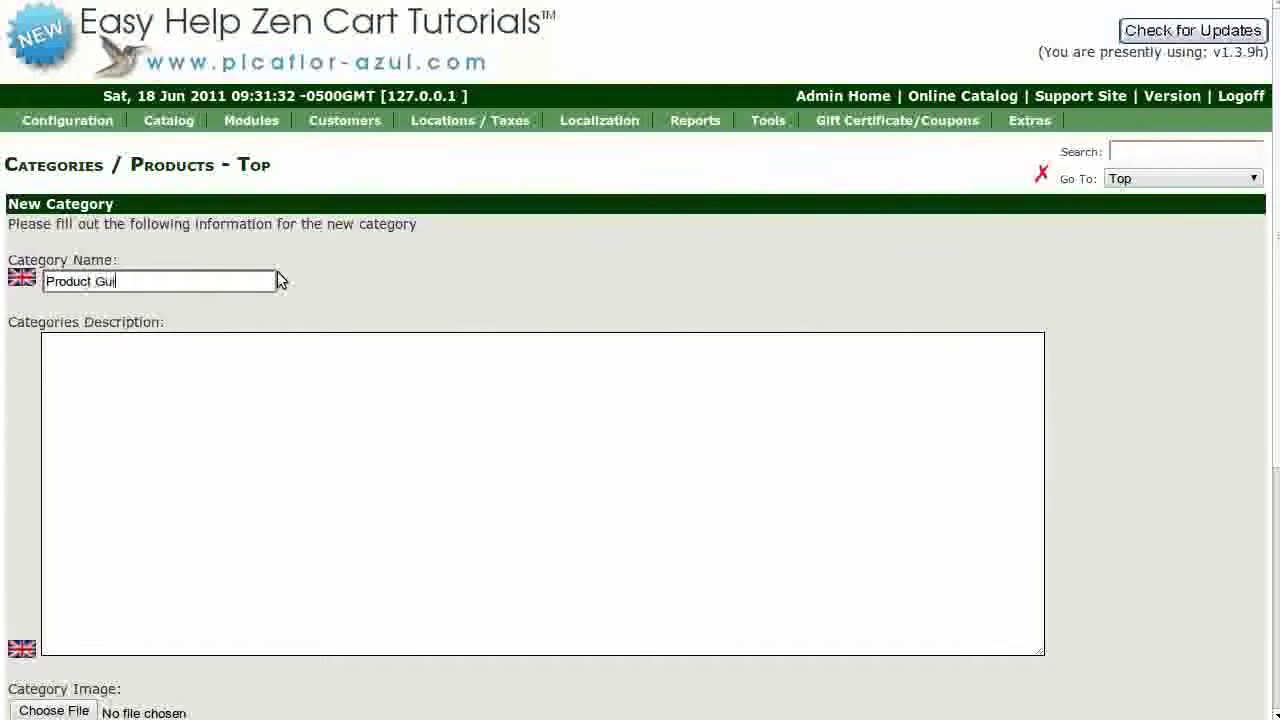
text(ides)
click(344, 434)
text(Your ca)
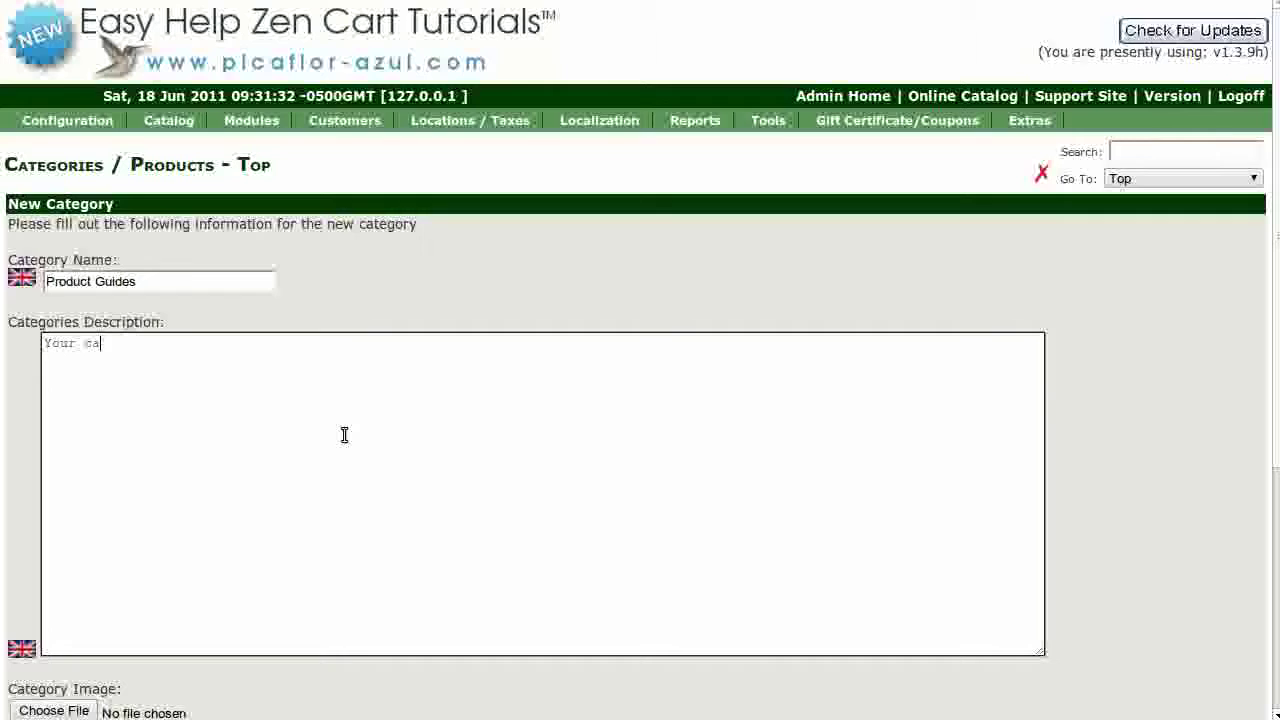
text(tegory description )
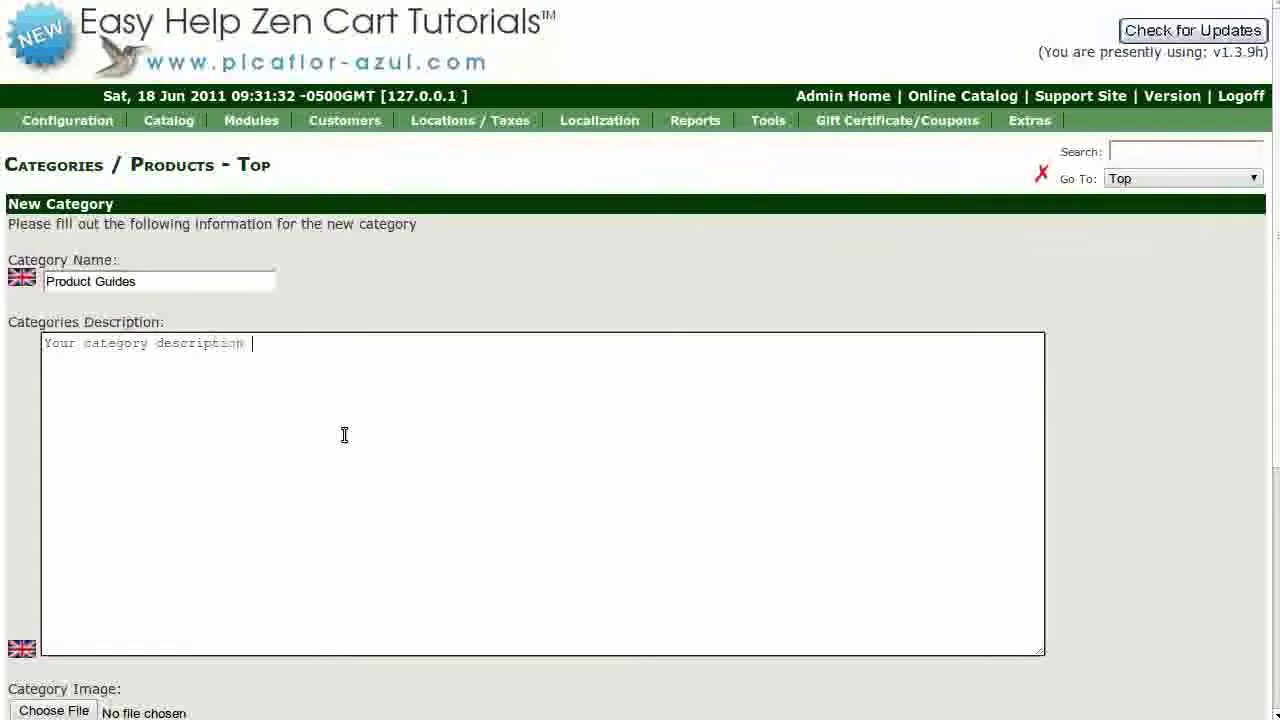
text(goes here.)
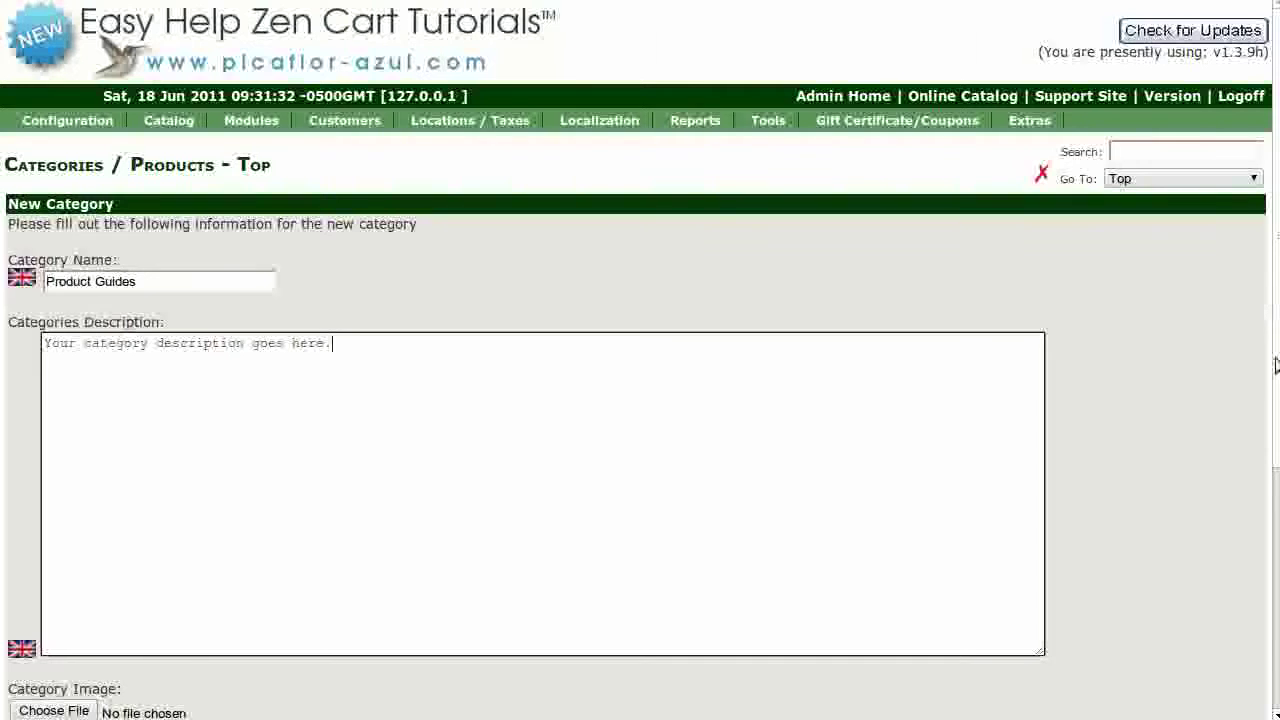
scroll(1272, 340, down, 3)
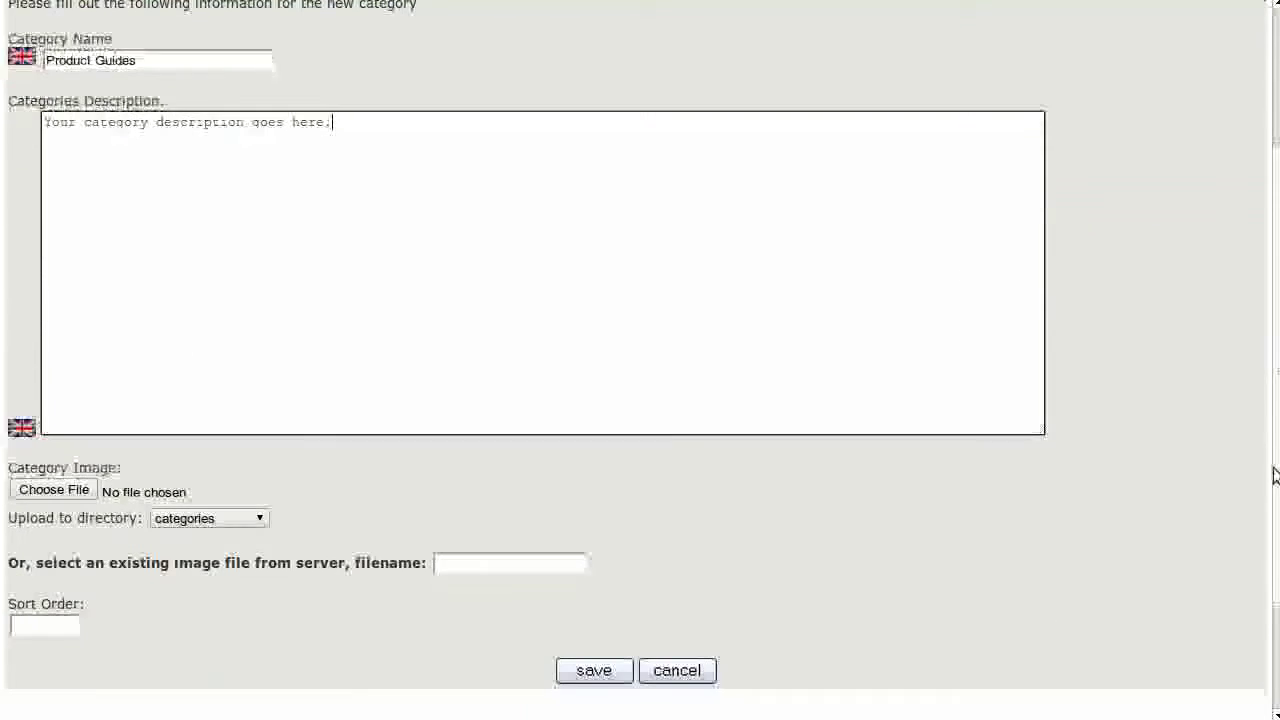
scroll(1275, 475, down, 2)
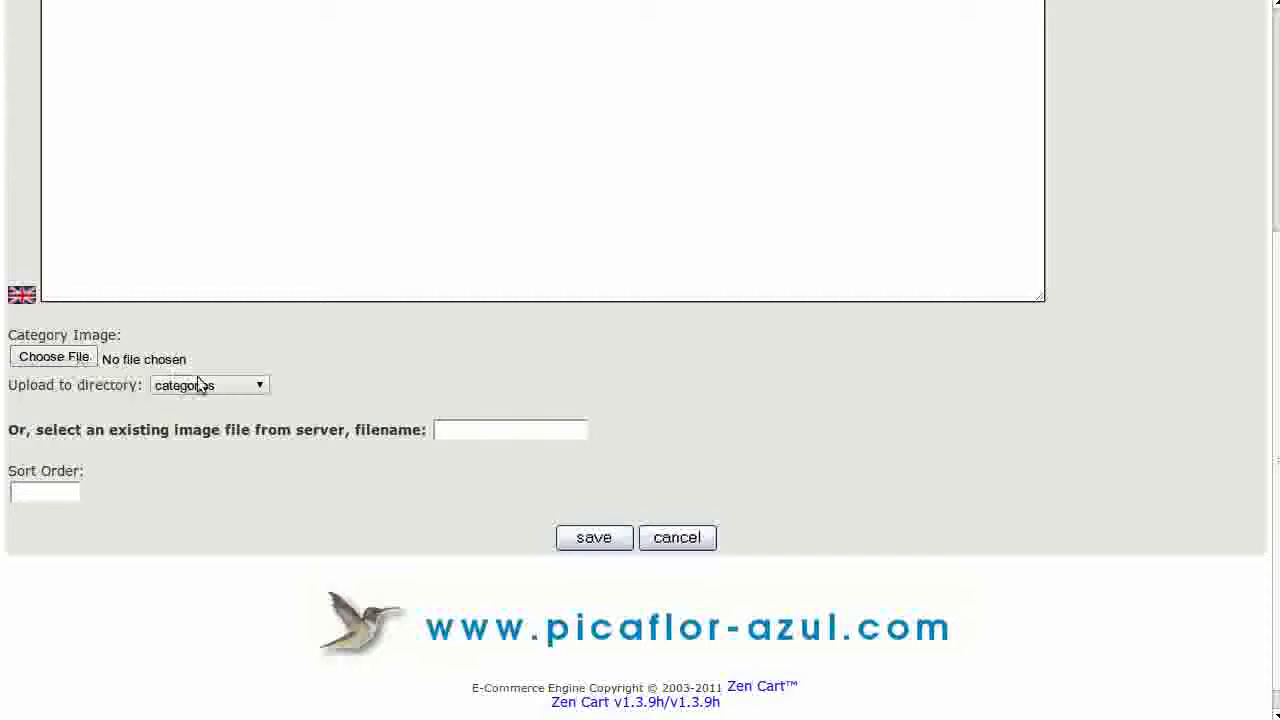
- Keep 'categories' as the upload directory, set sort order 5, and save Product Guides
click(258, 387)
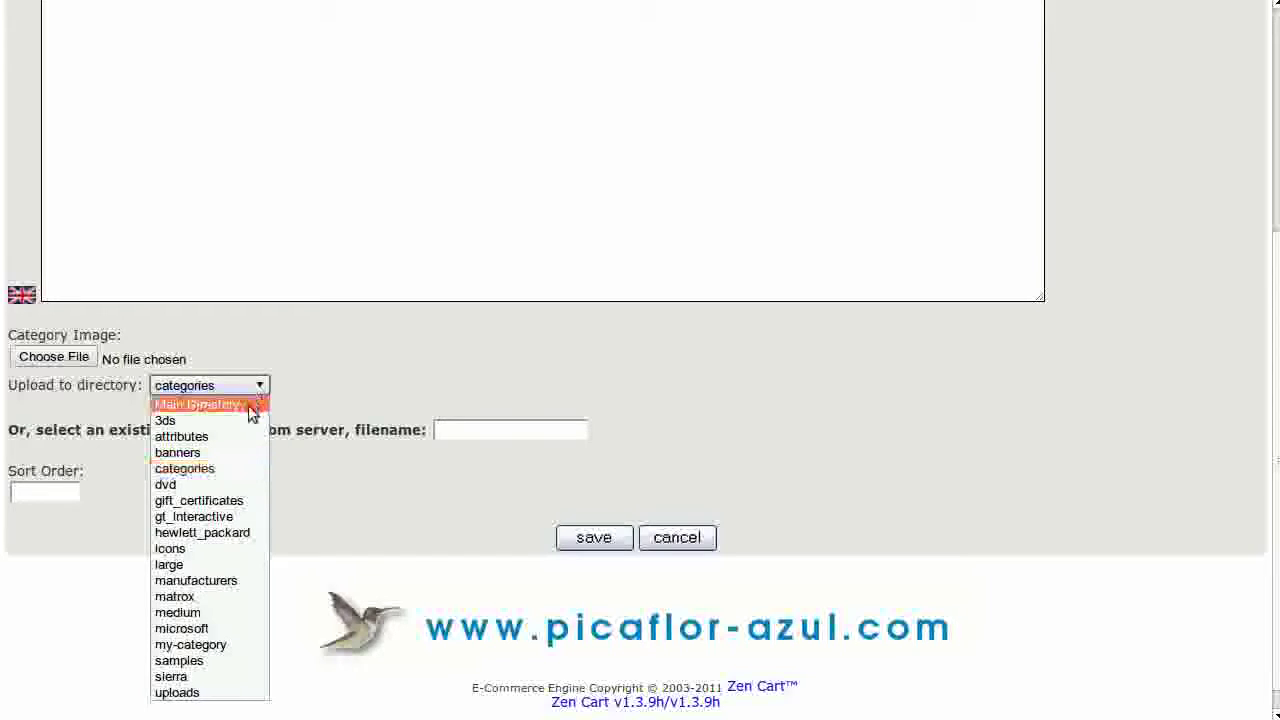
click(226, 466)
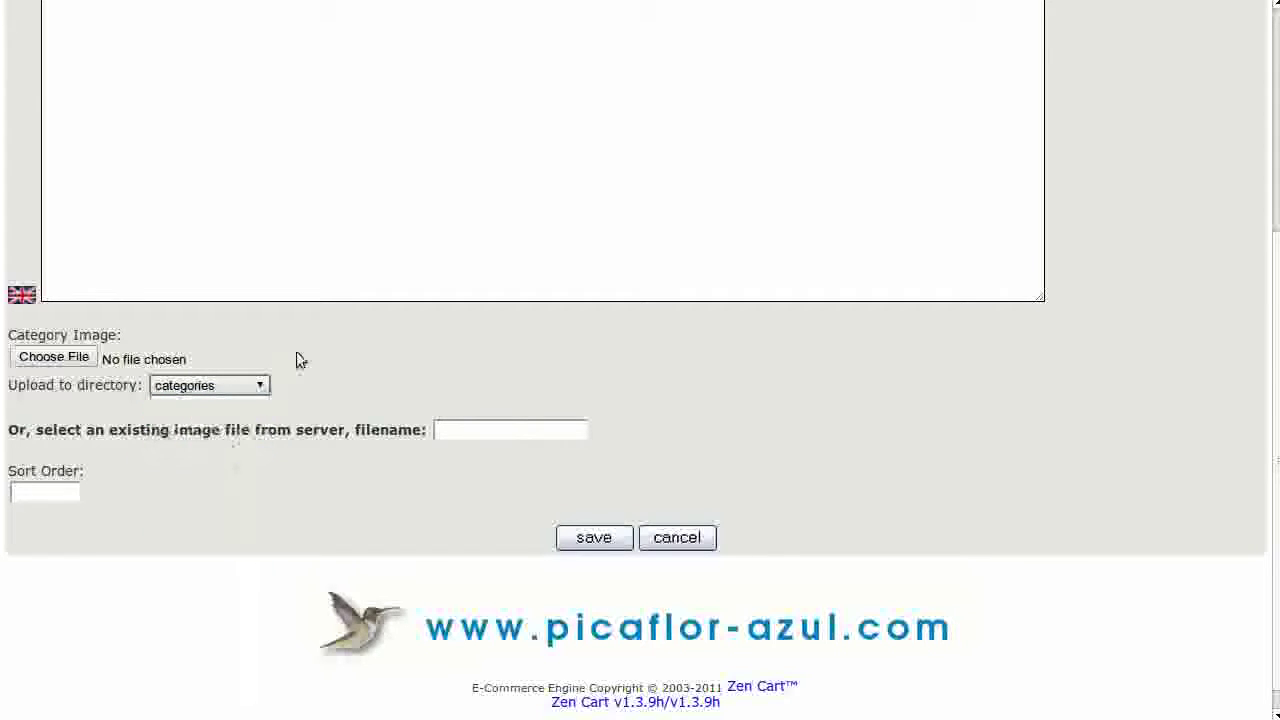
click(71, 490)
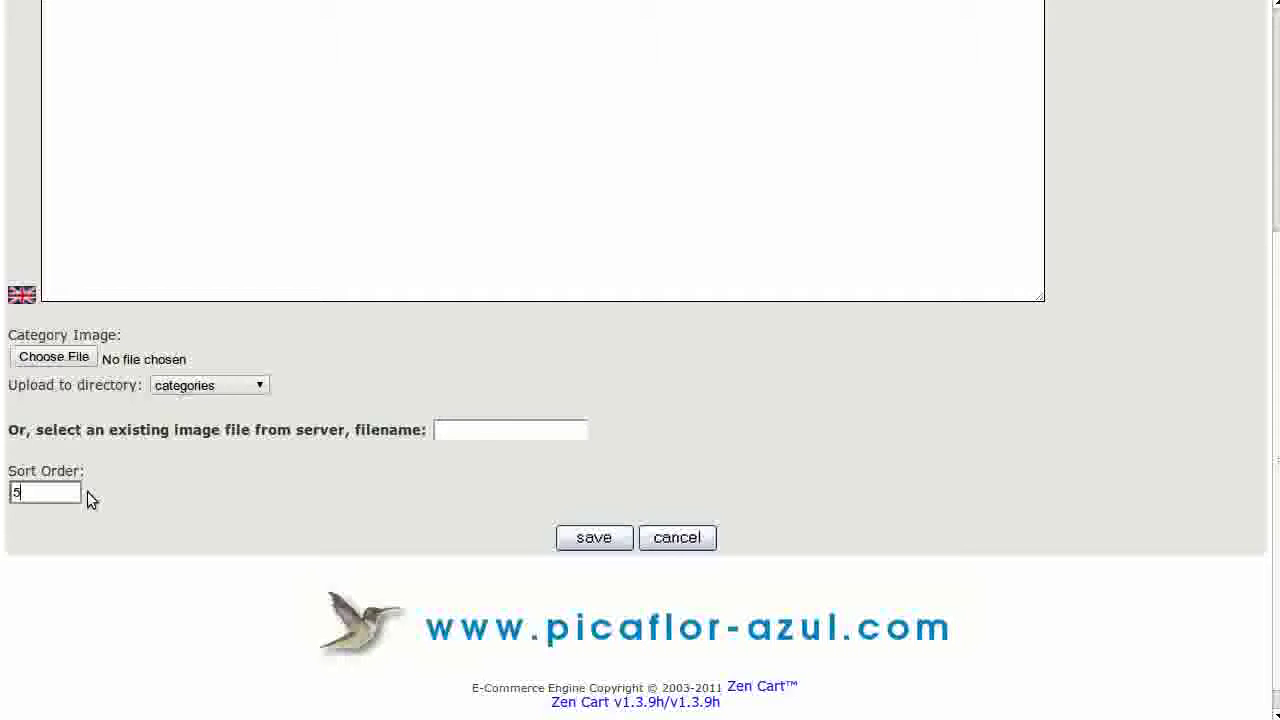
click(592, 540)
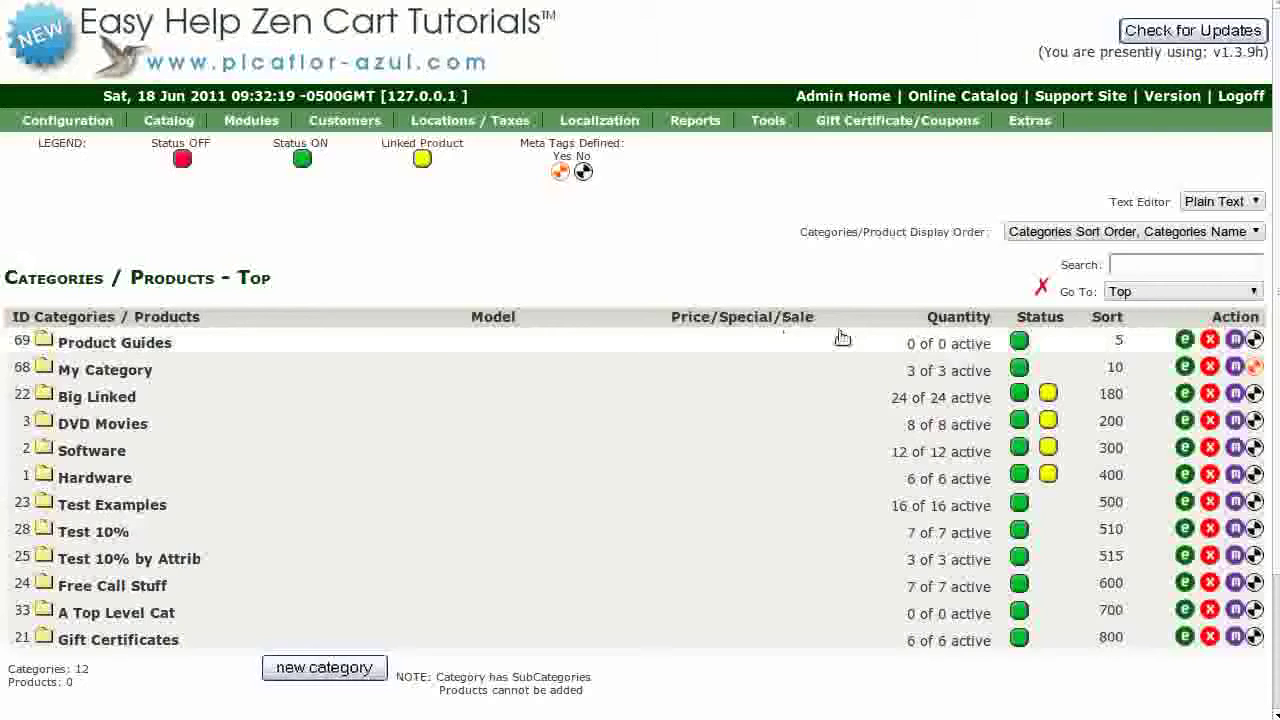
- Edit Product Guides to restrict it to Document - General, including subcategories, and save
click(1185, 340)
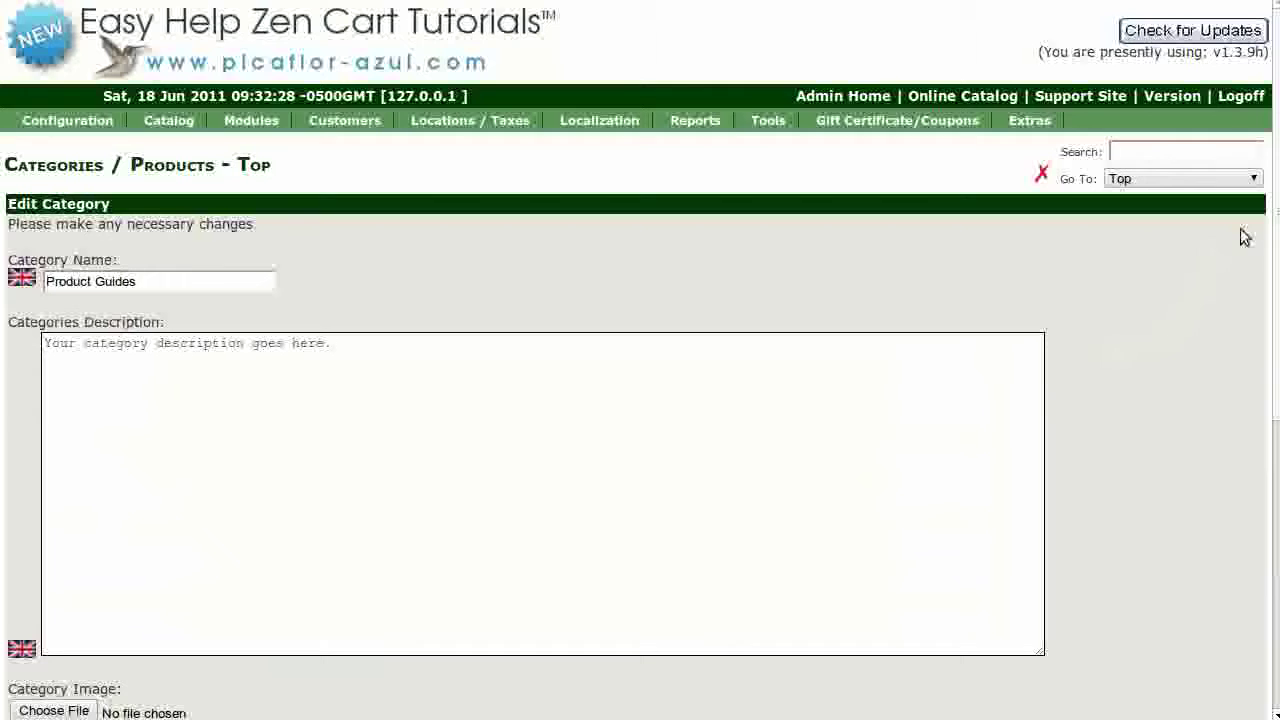
drag(1275, 207, 1259, 444)
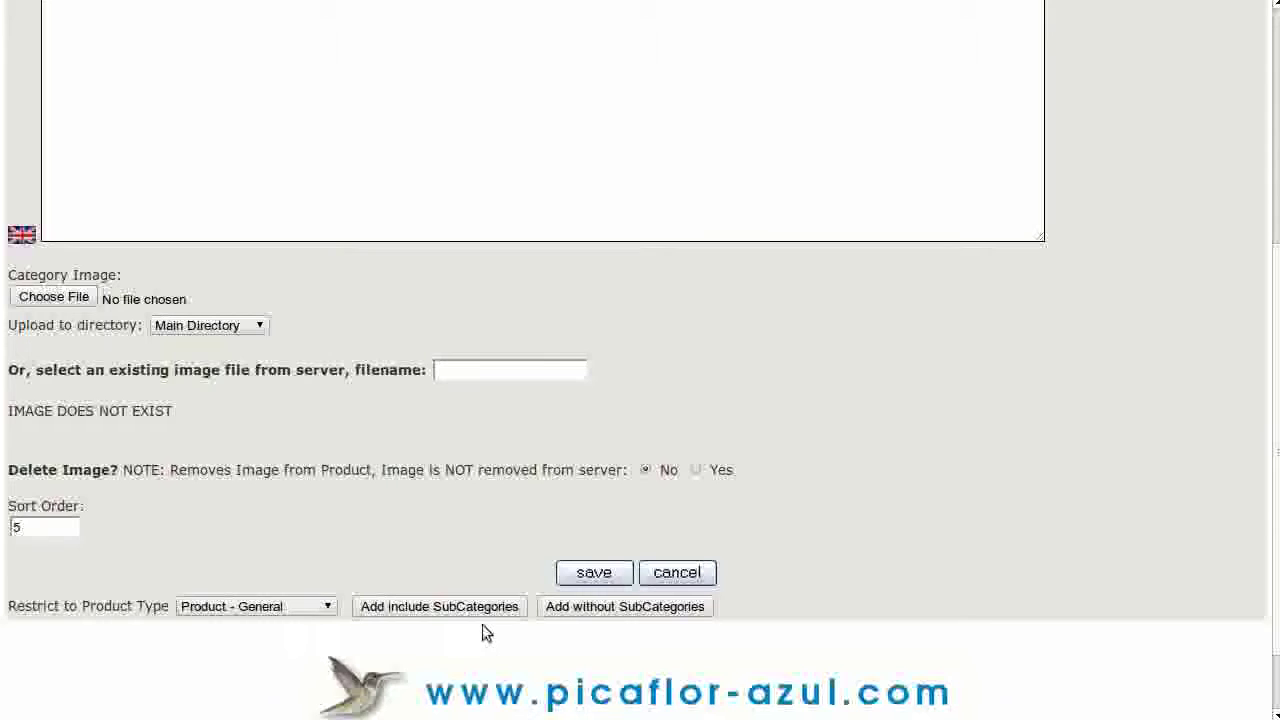
click(328, 608)
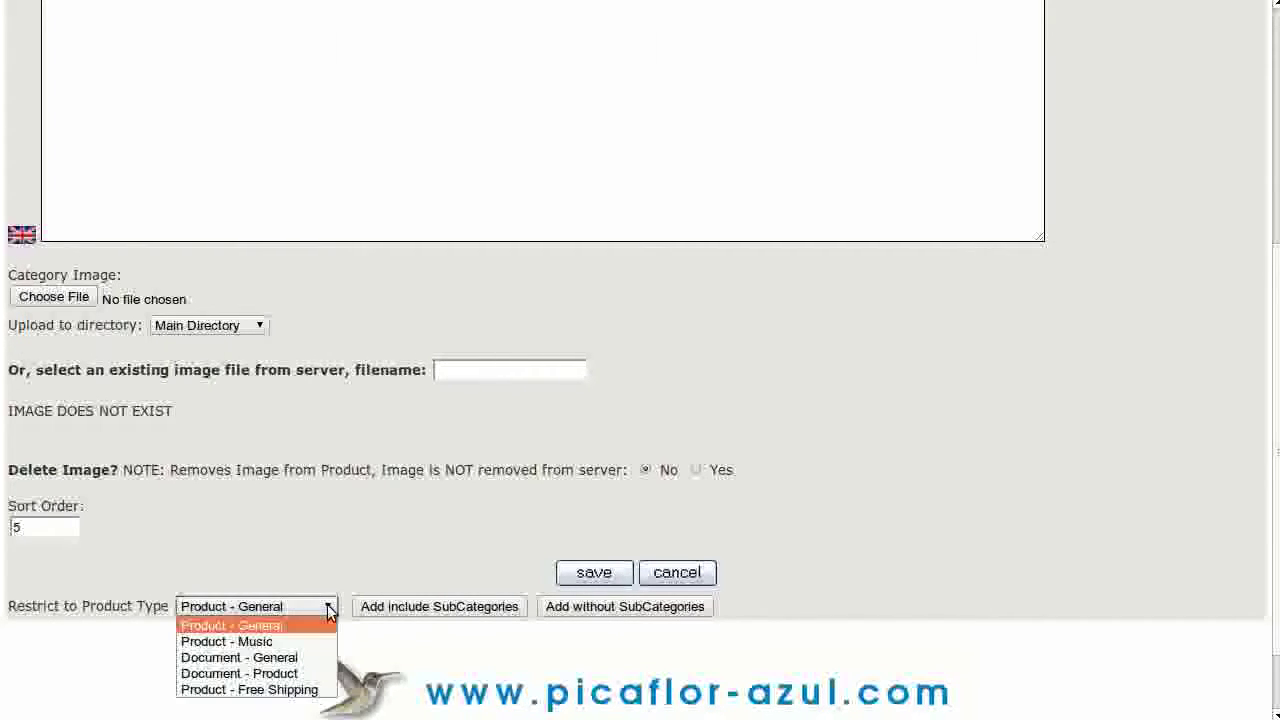
click(305, 656)
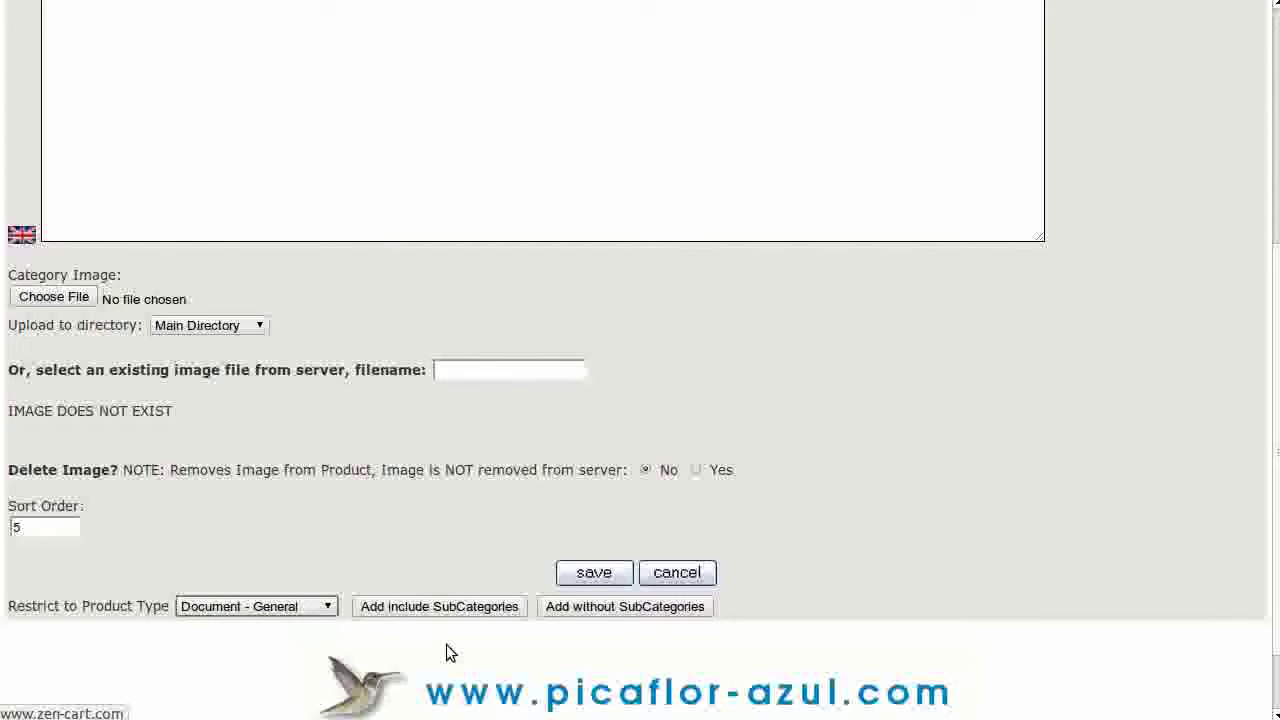
click(463, 607)
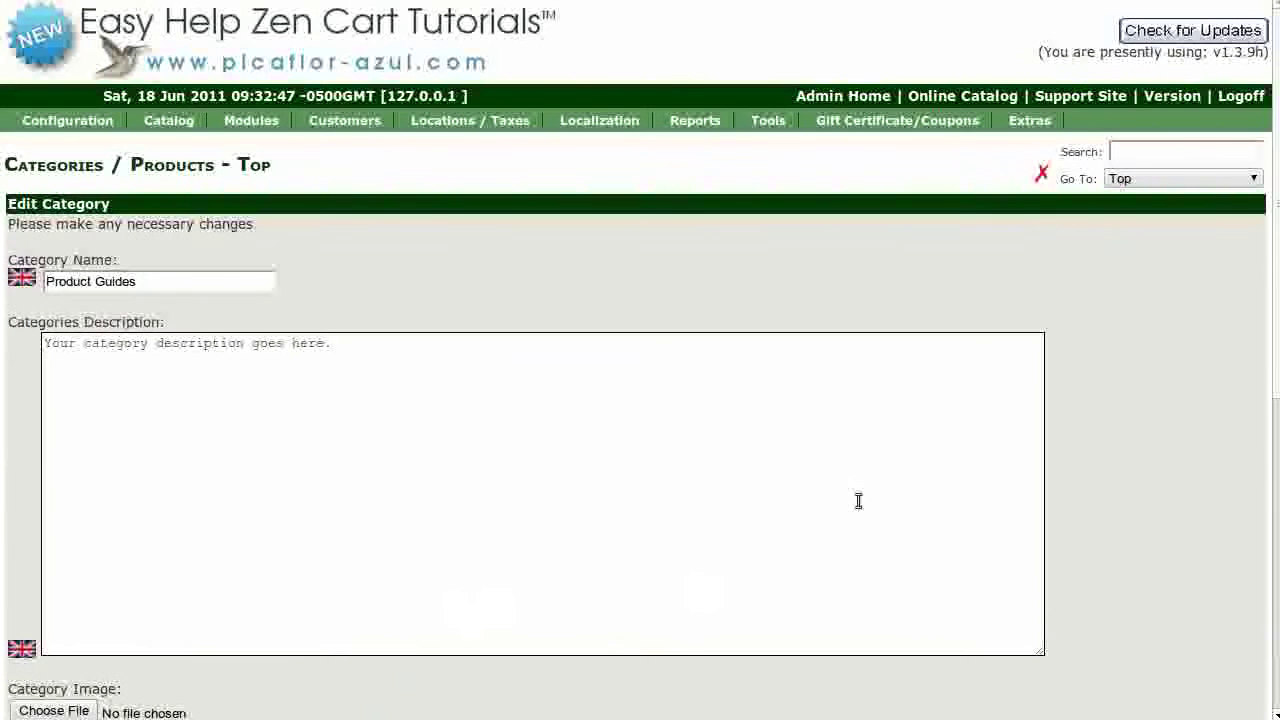
scroll(1028, 520, down, 6)
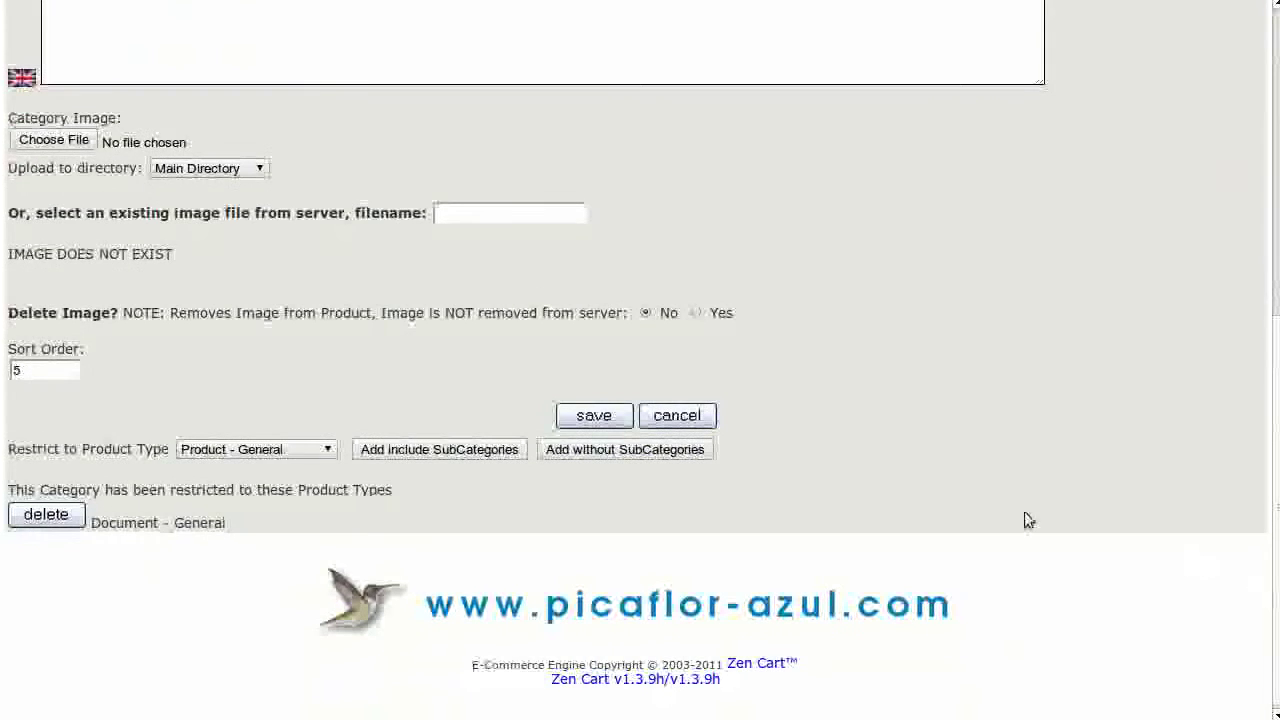
click(580, 416)
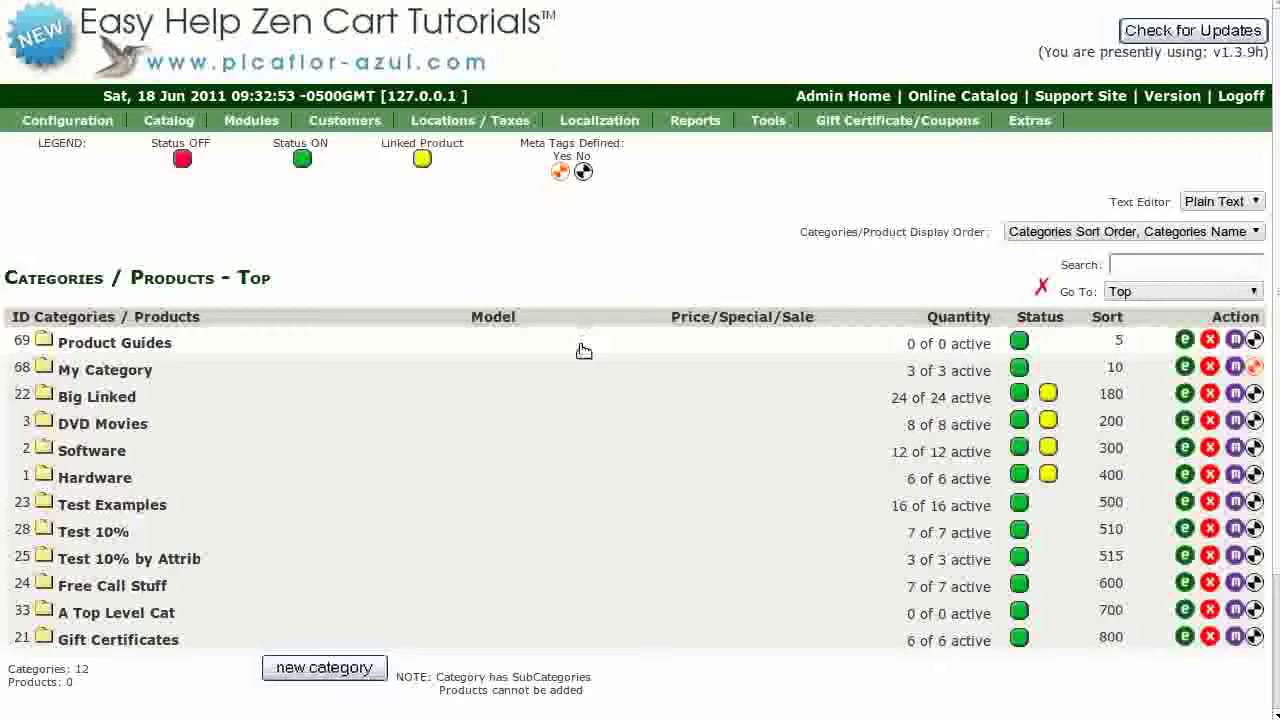
- Inside Product Guides, start a document named 'Product Guide #1' with contents 'Your document contents will go here.'
click(580, 343)
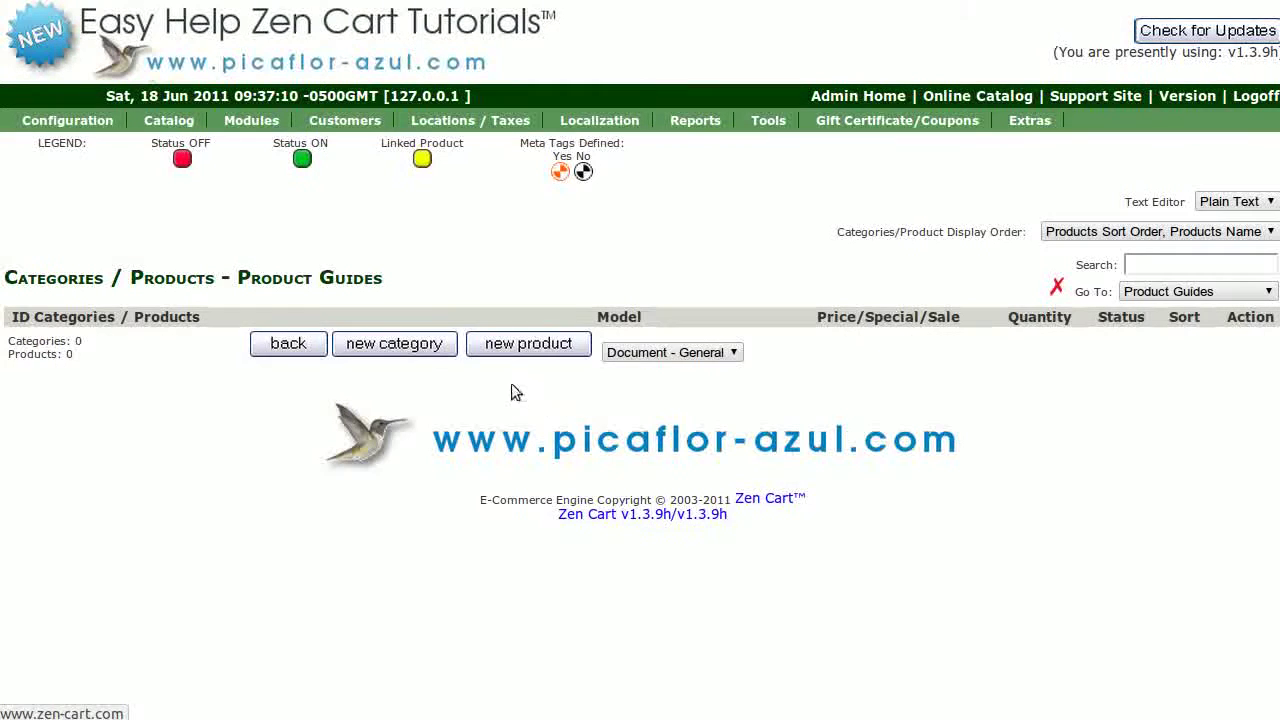
click(535, 344)
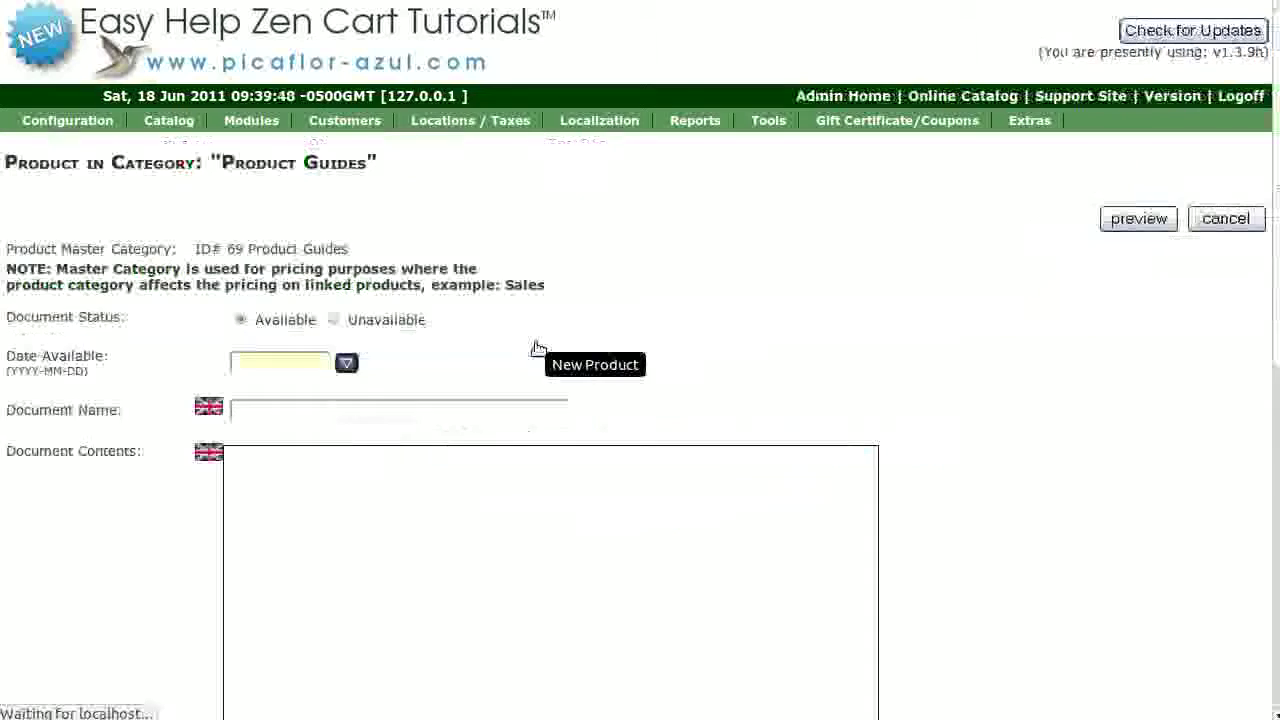
click(495, 410)
text(P)
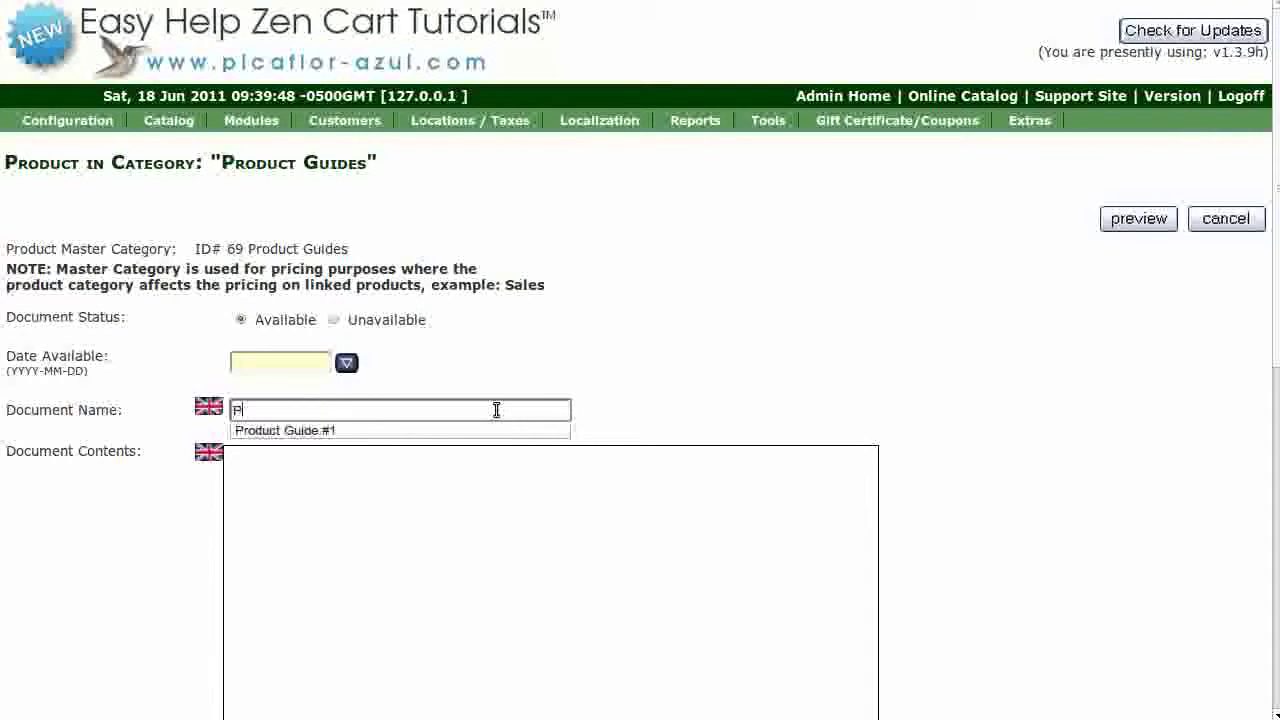
text(roduc)
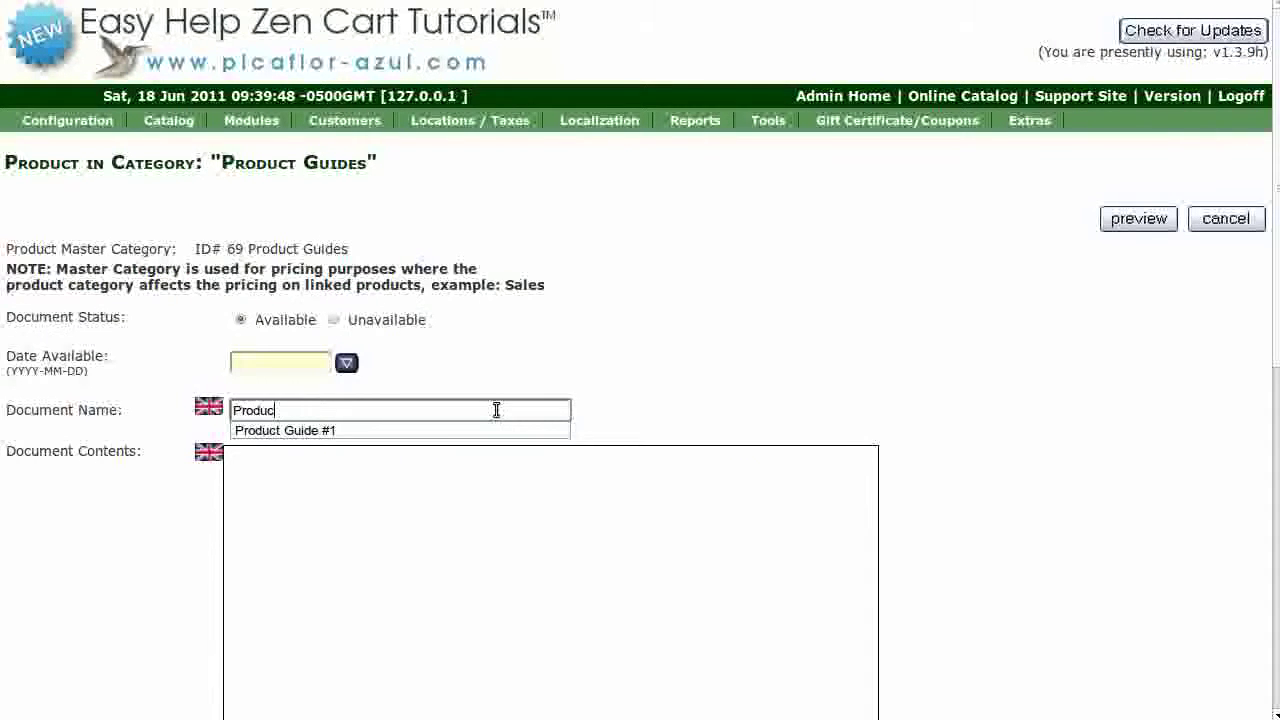
text(t Guide #1)
scroll(640, 400, down, 1)
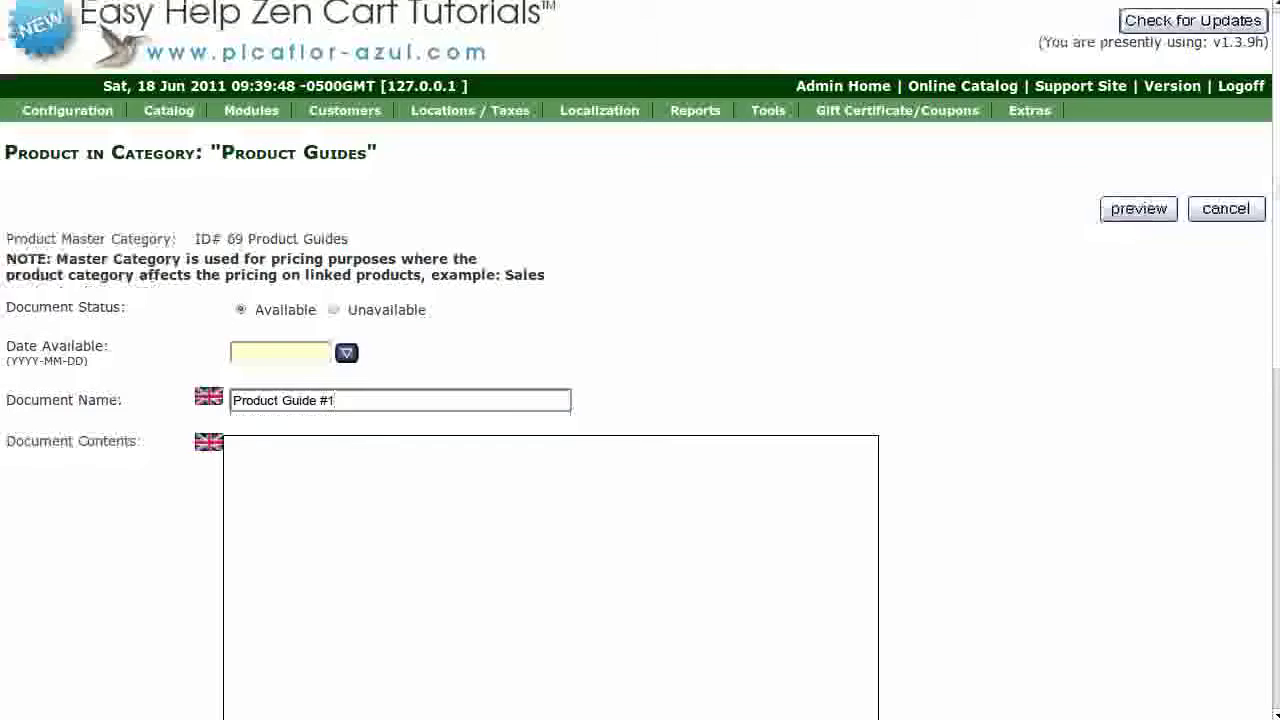
scroll(1271, 371, down, 5)
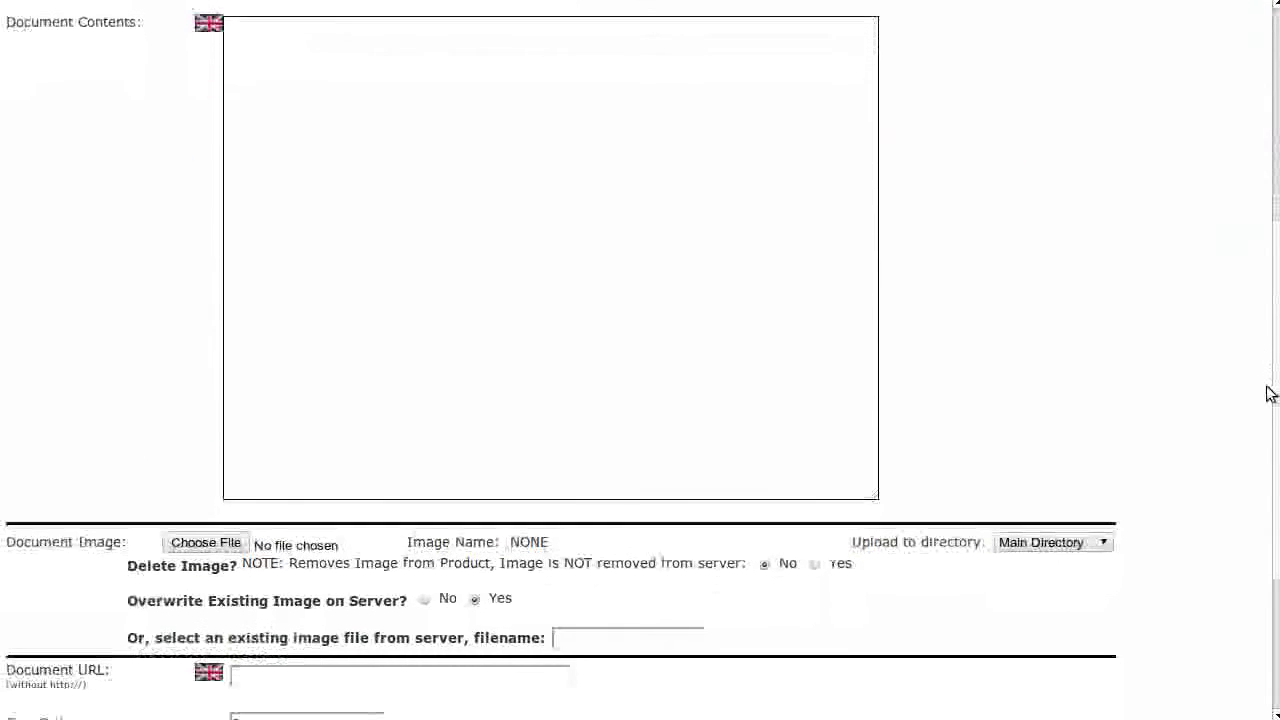
click(812, 318)
text(Your docu)
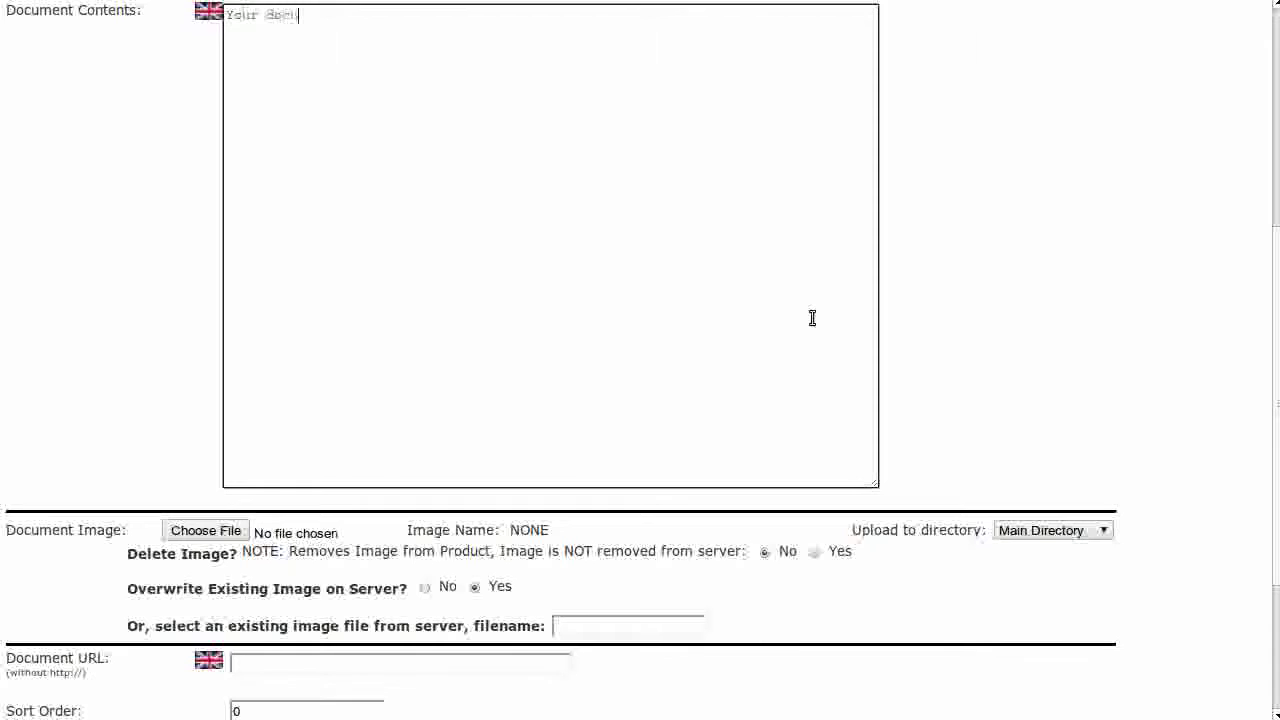
text(ment conten)
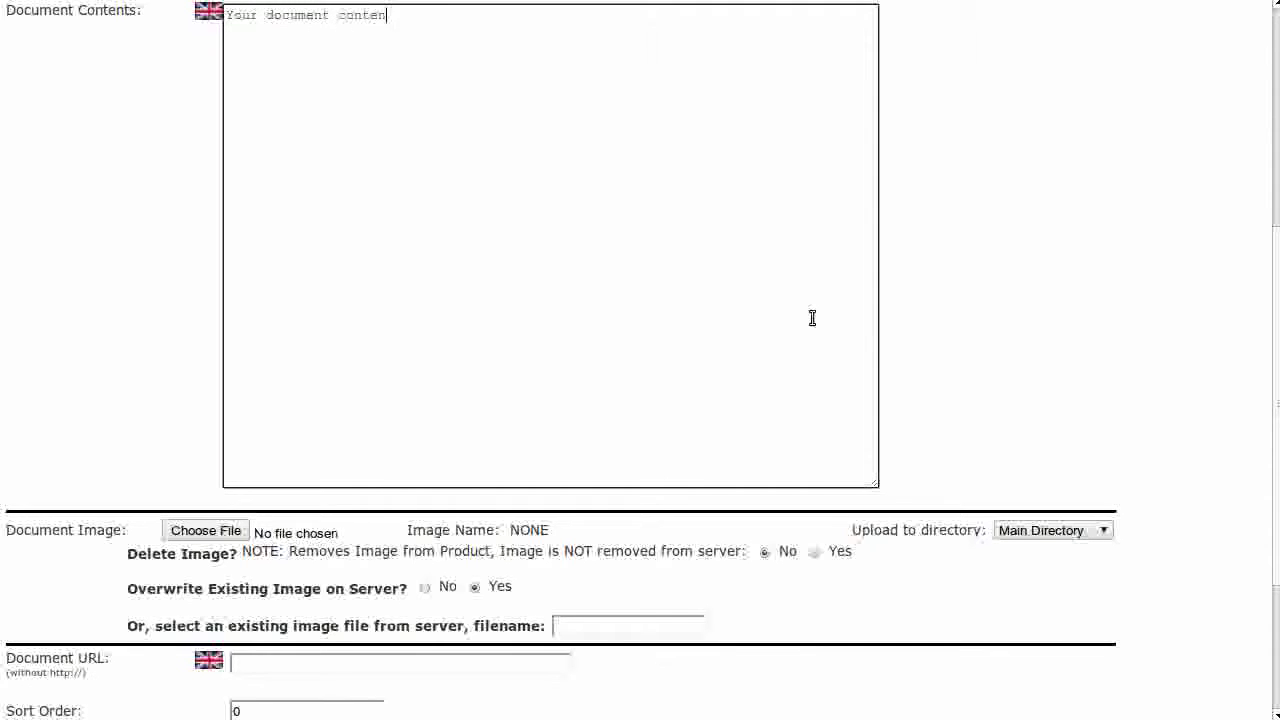
text(ts will go here.)
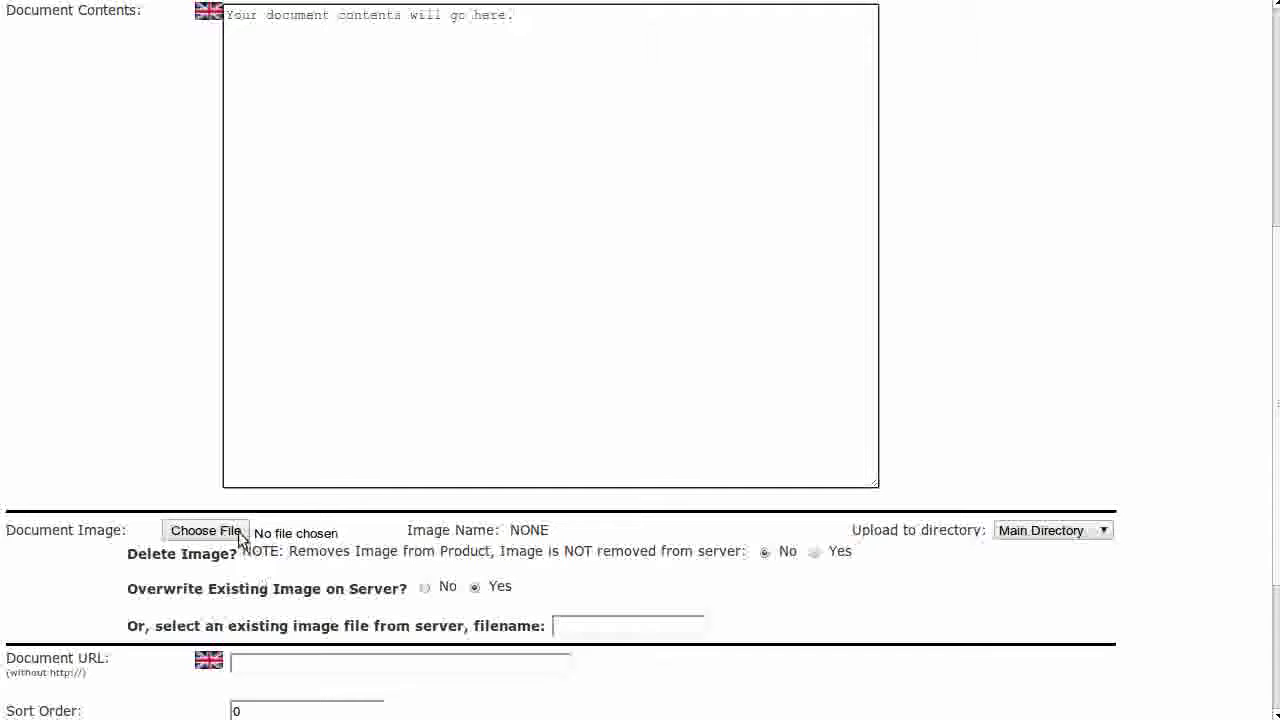
- Set upload directory to my-category and sort order 5, then preview and insert Product Guide #1
click(1110, 531)
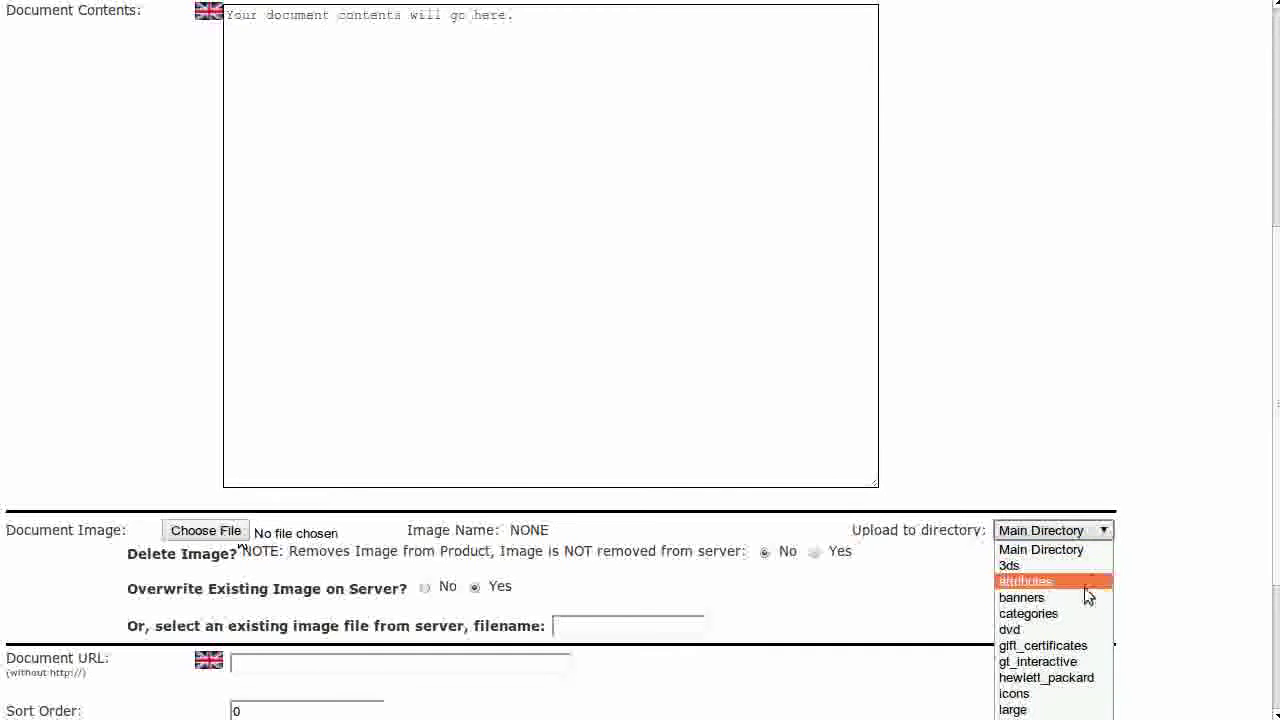
key(Return)
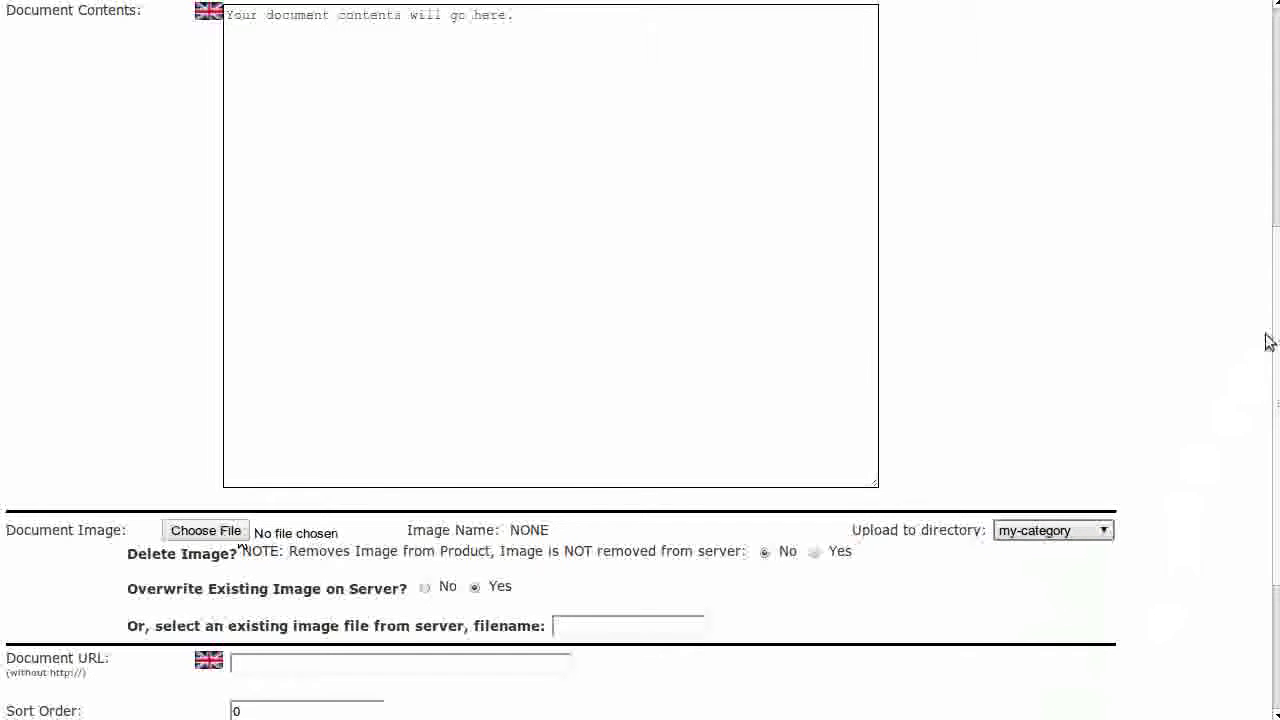
drag(1278, 300, 1266, 466)
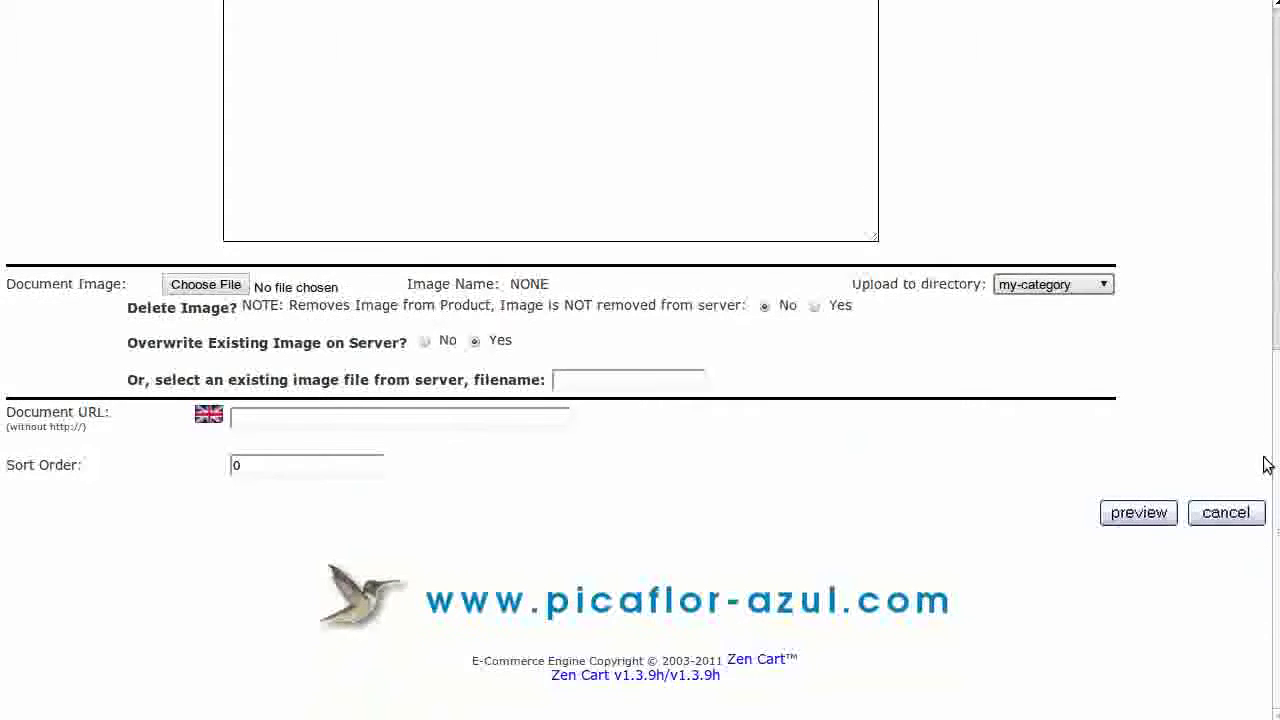
double_click(311, 470)
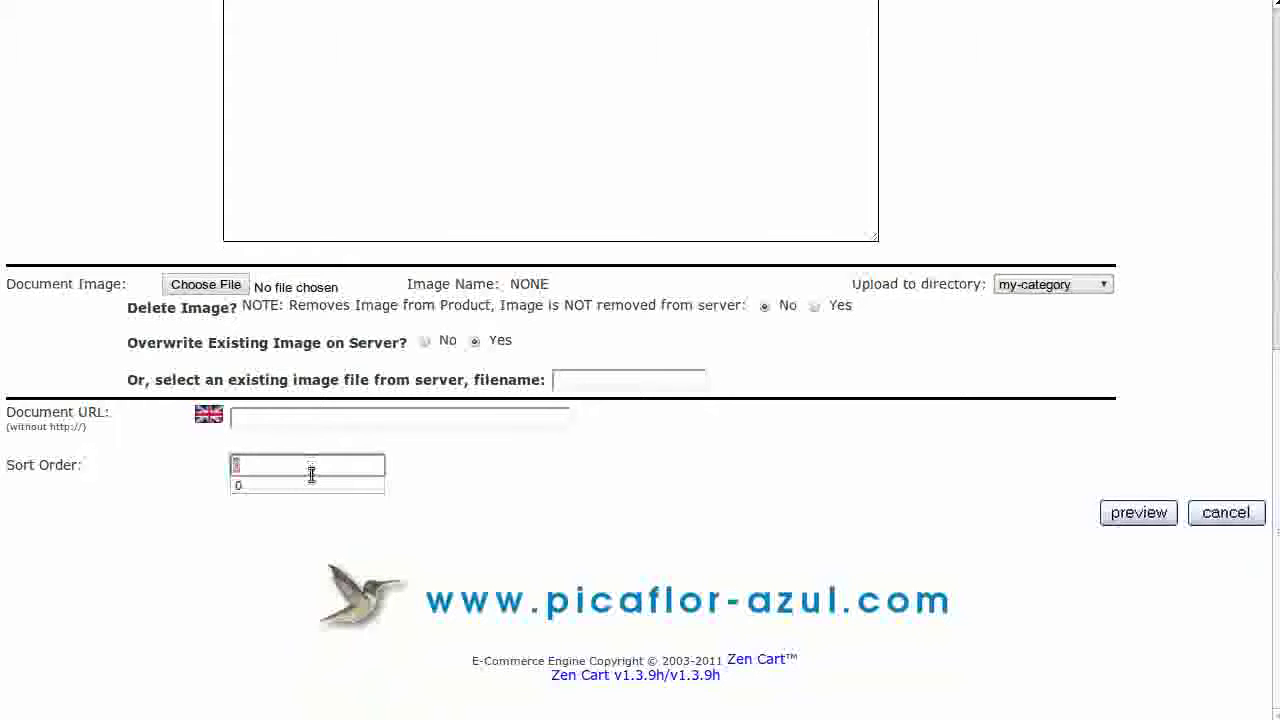
text(5)
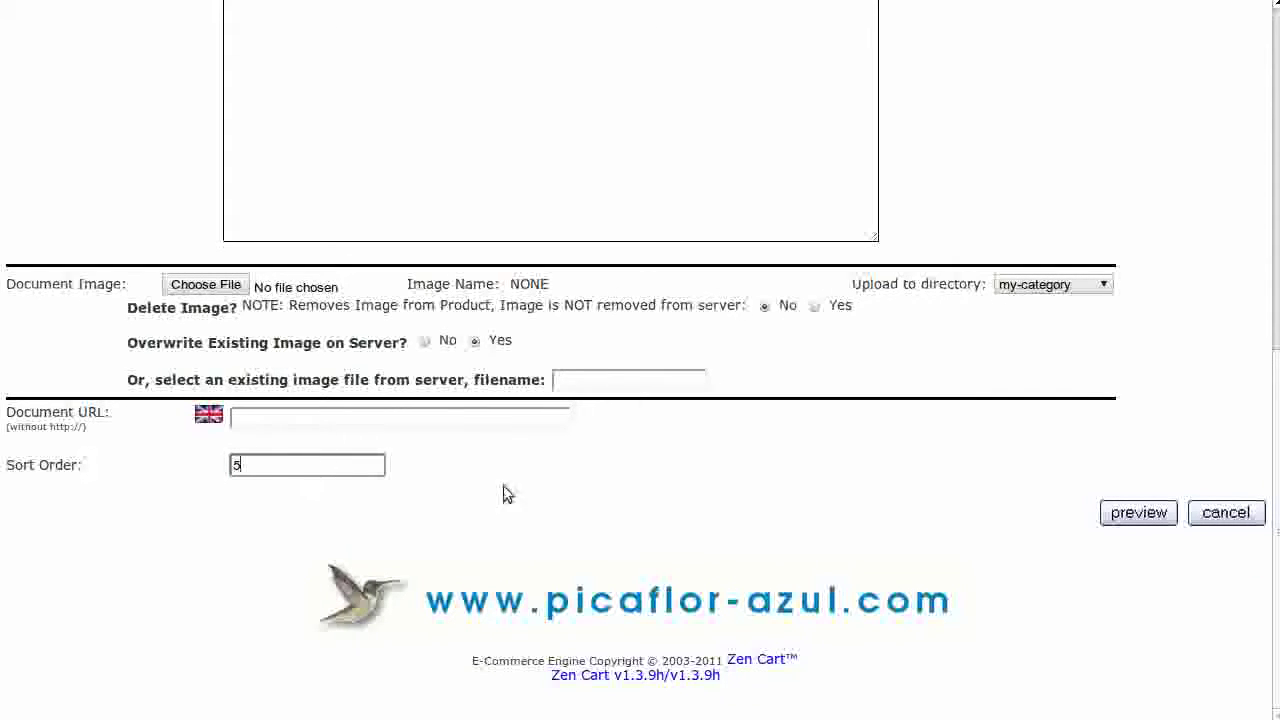
click(611, 482)
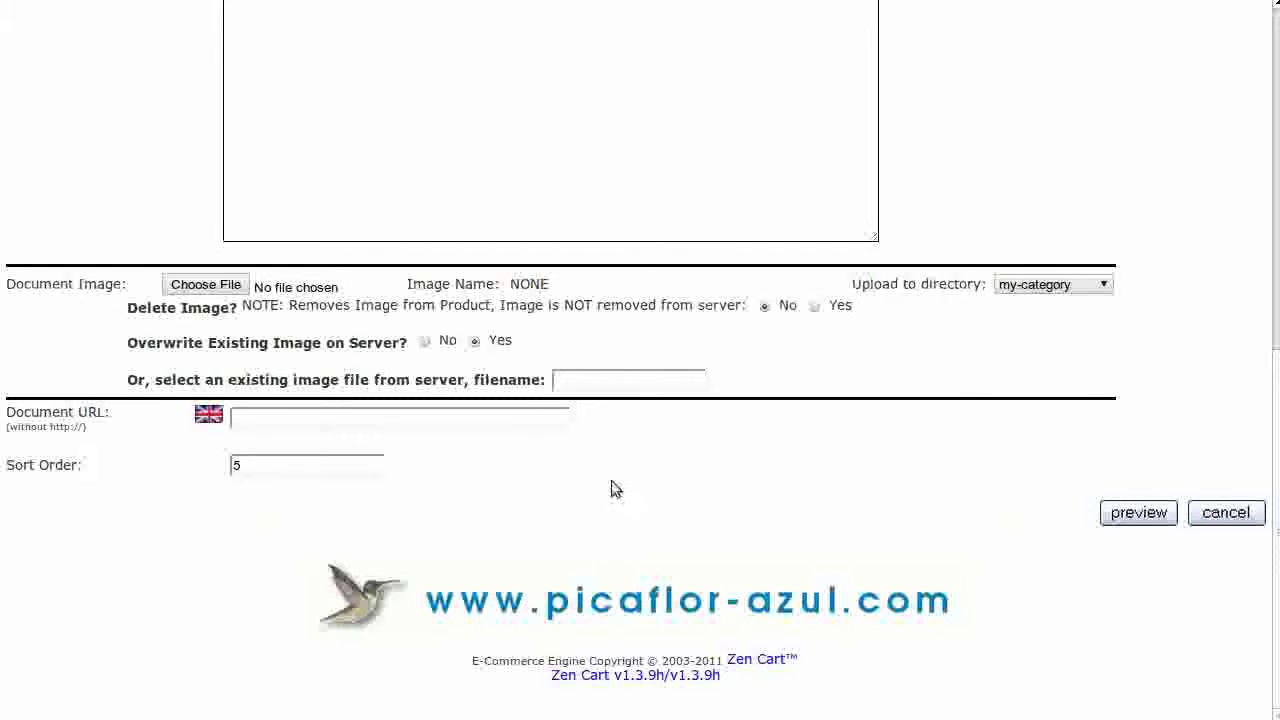
click(1147, 510)
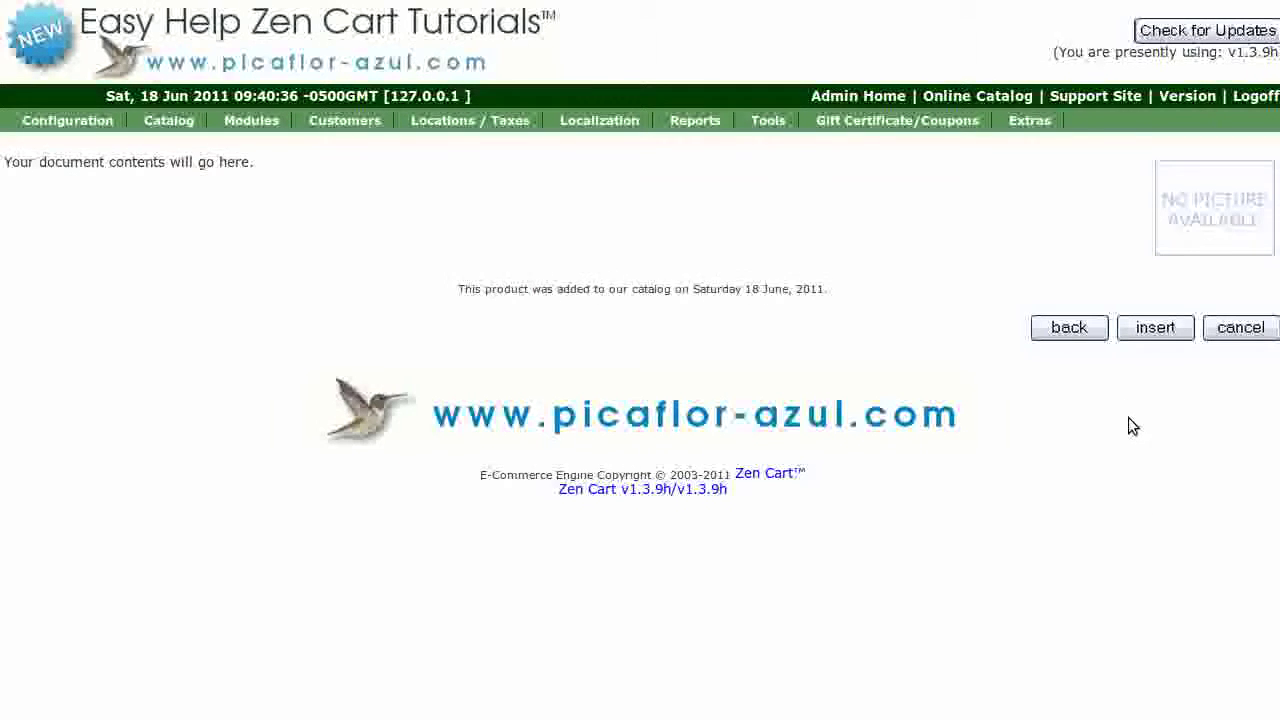
click(1163, 333)
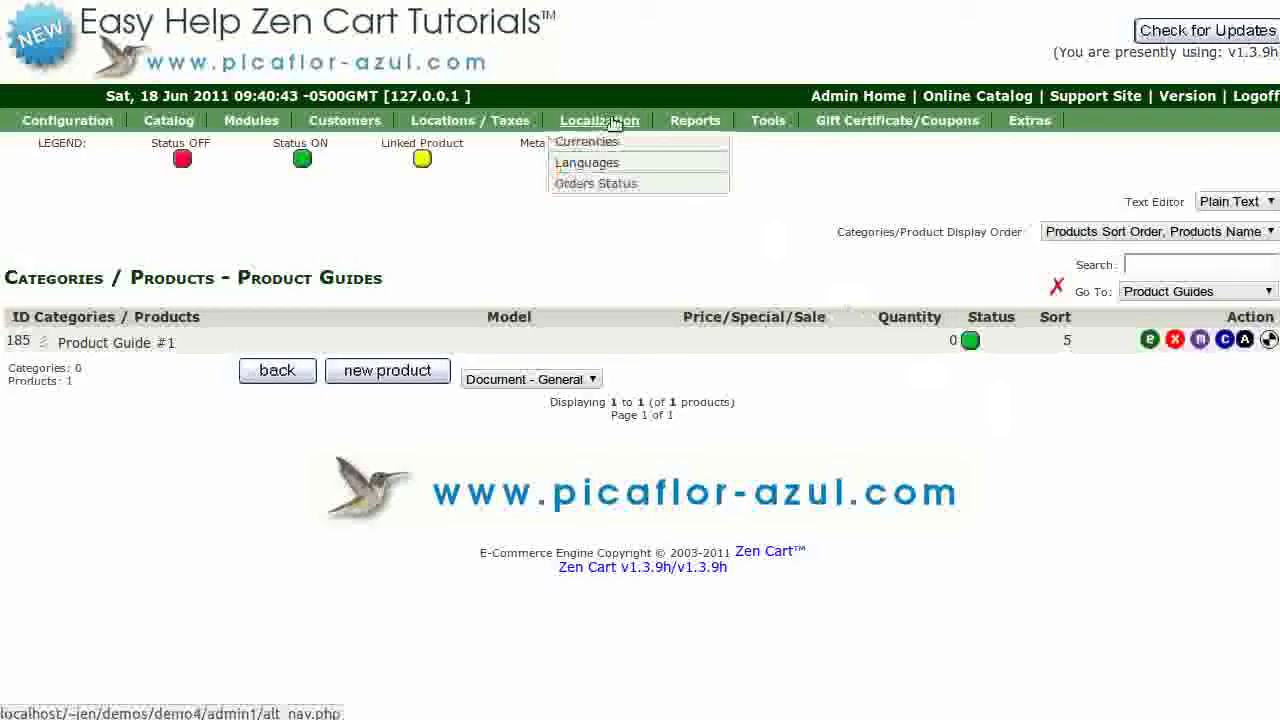
- In the Layout Boxes Controller, turn document_categories.php's left/right column status ON with sort order 5
mouse_move(768, 122)
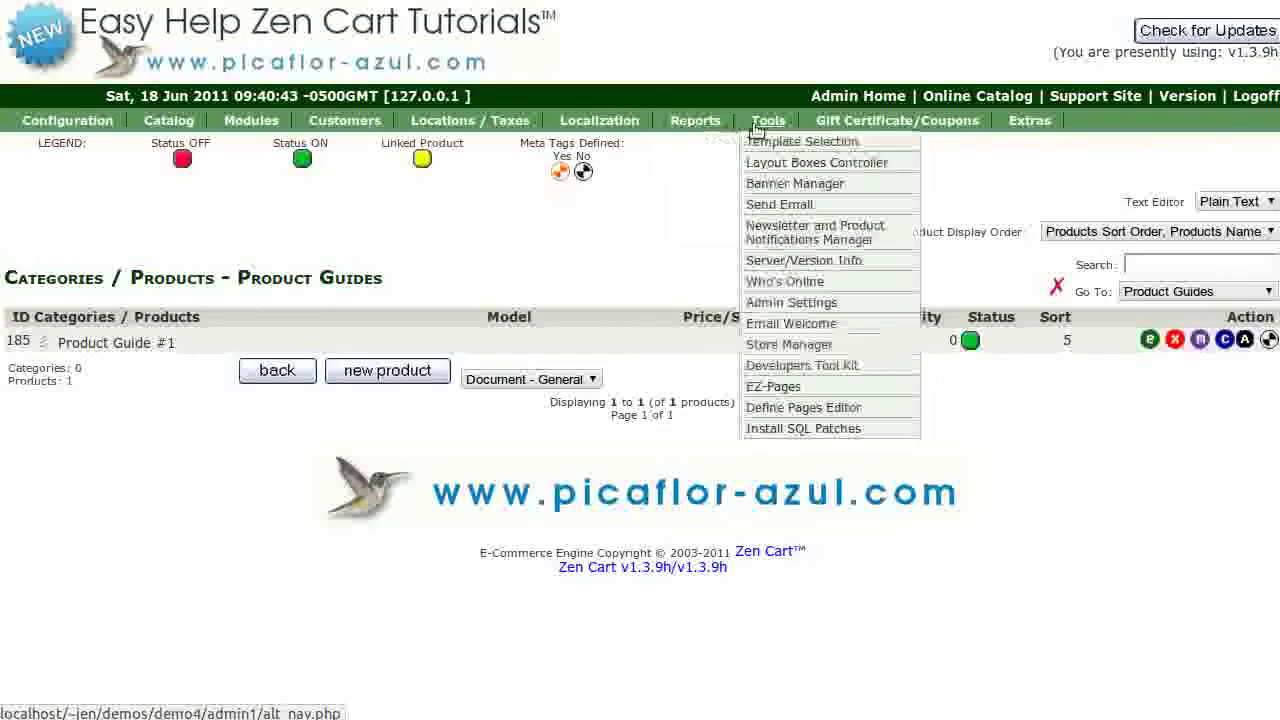
click(895, 165)
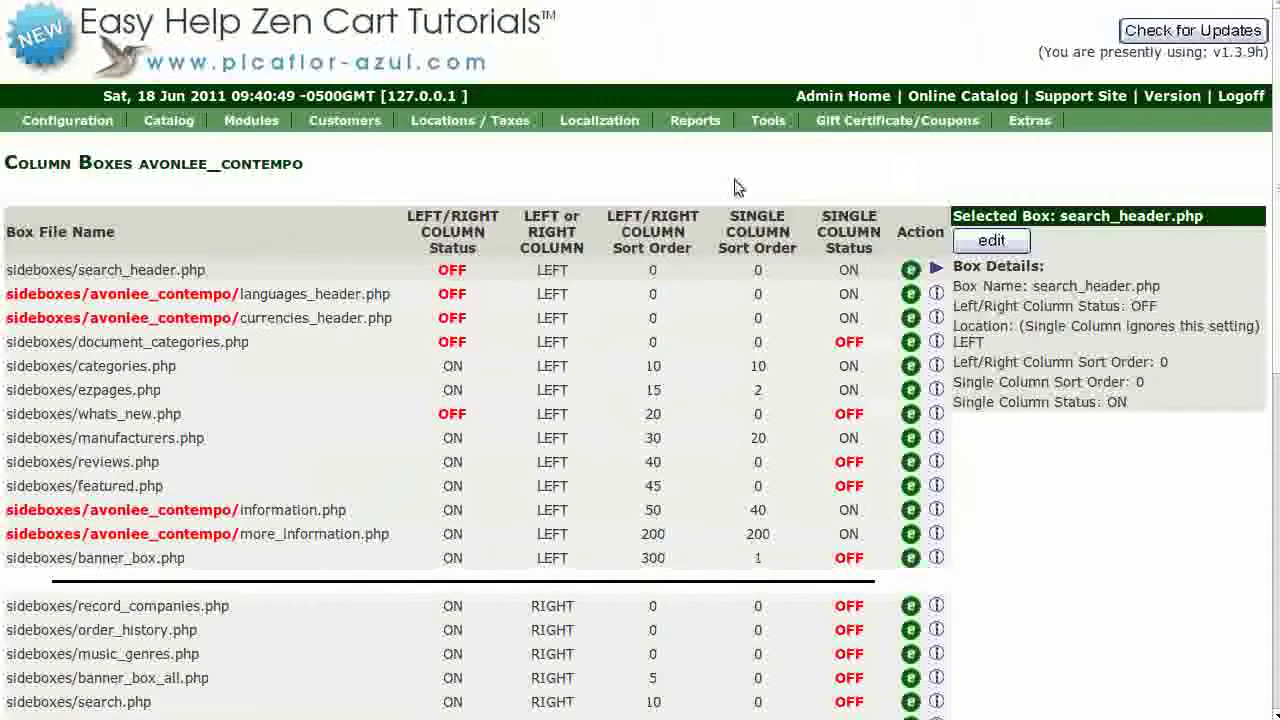
click(185, 347)
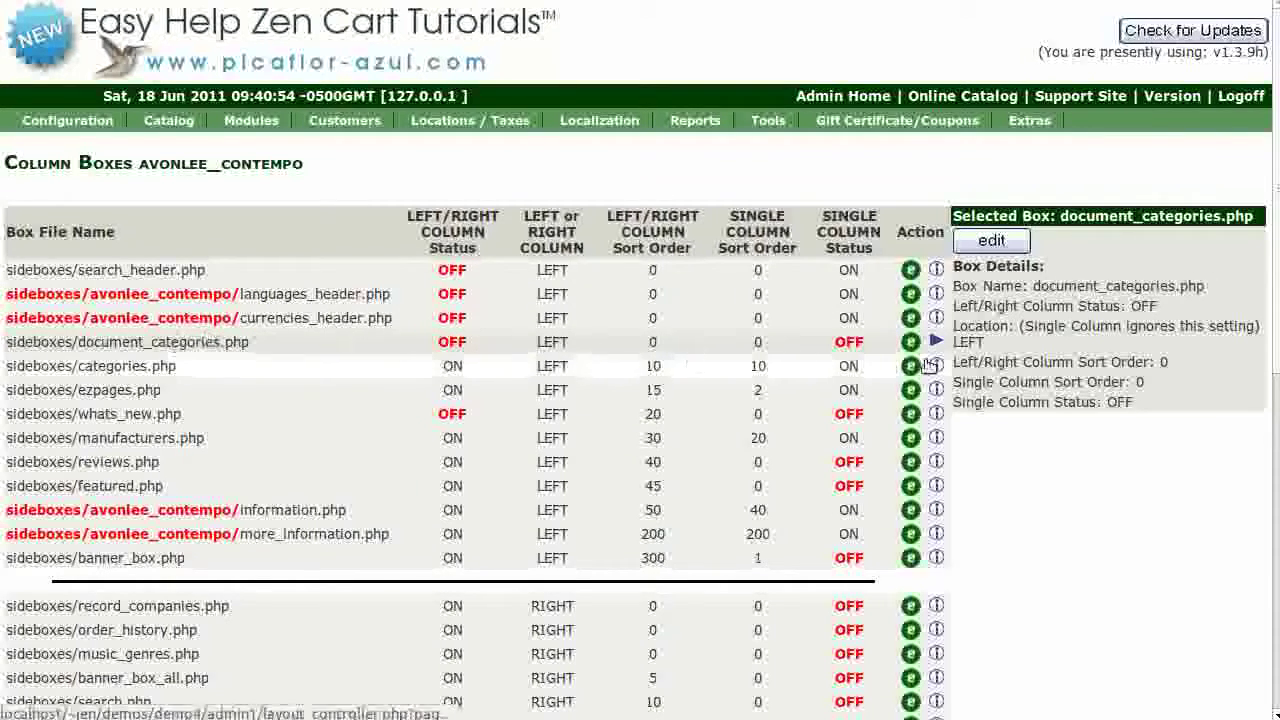
click(992, 242)
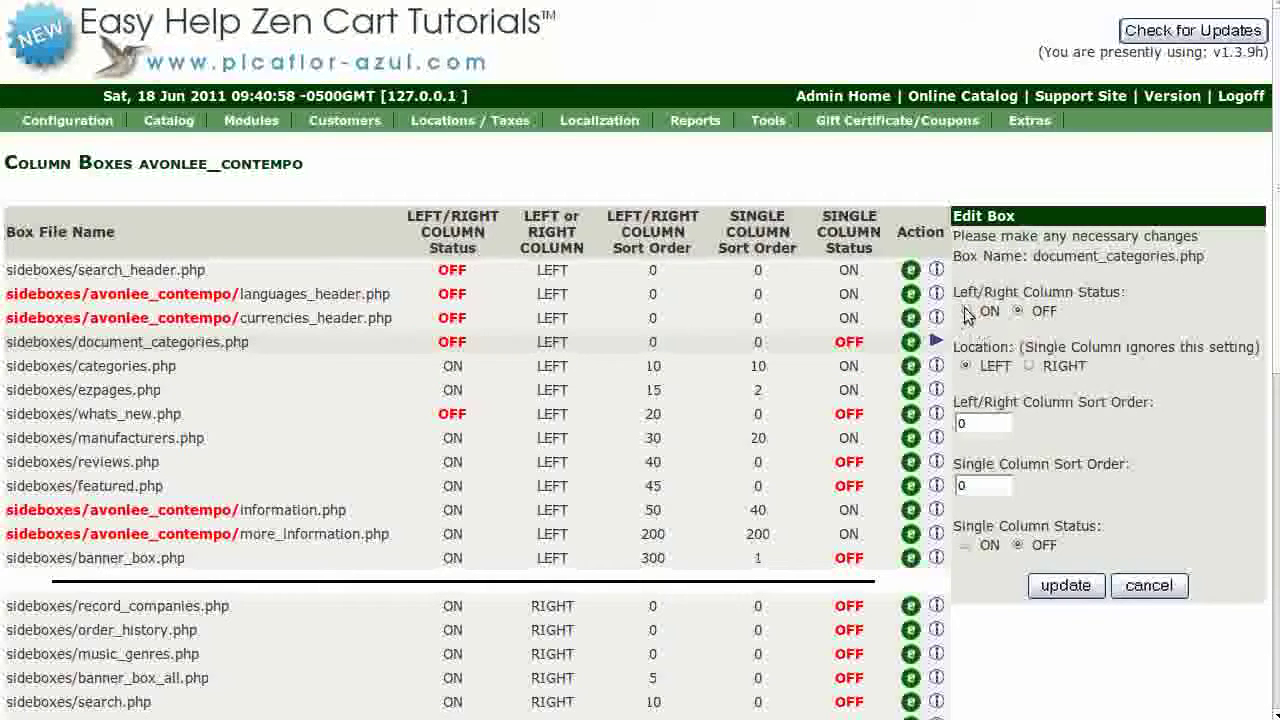
click(965, 311)
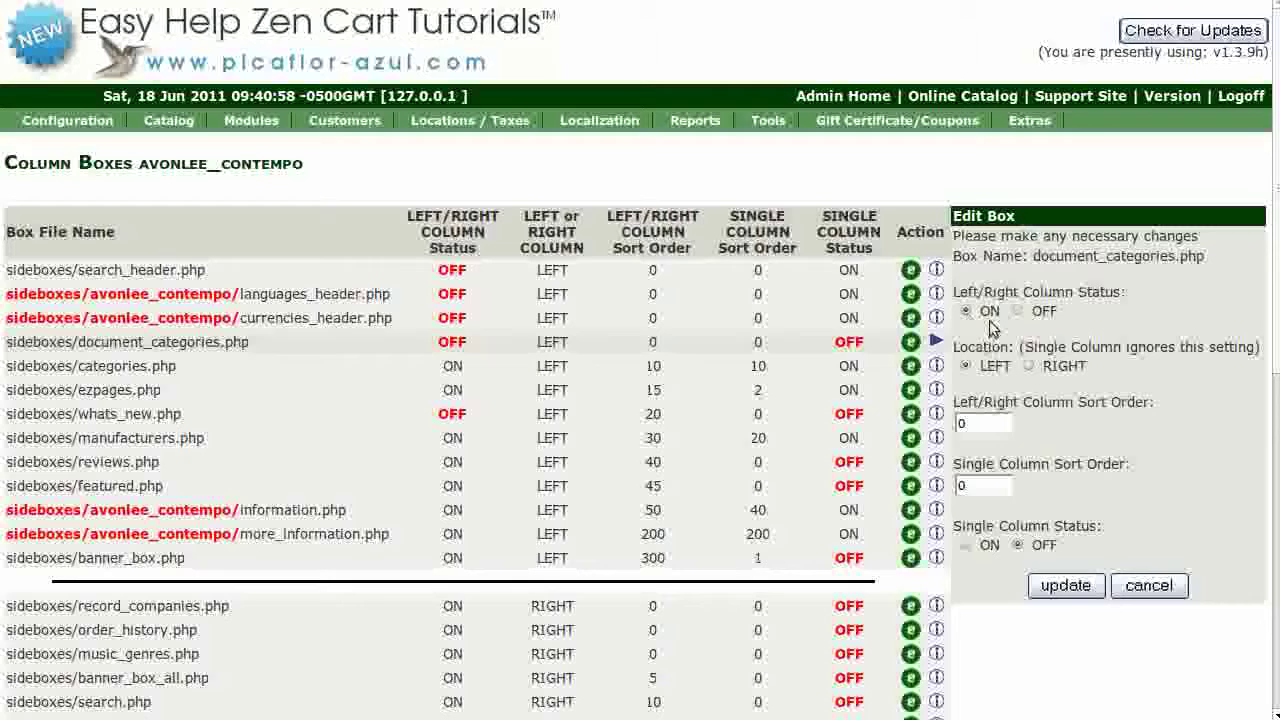
double_click(989, 424)
text(5)
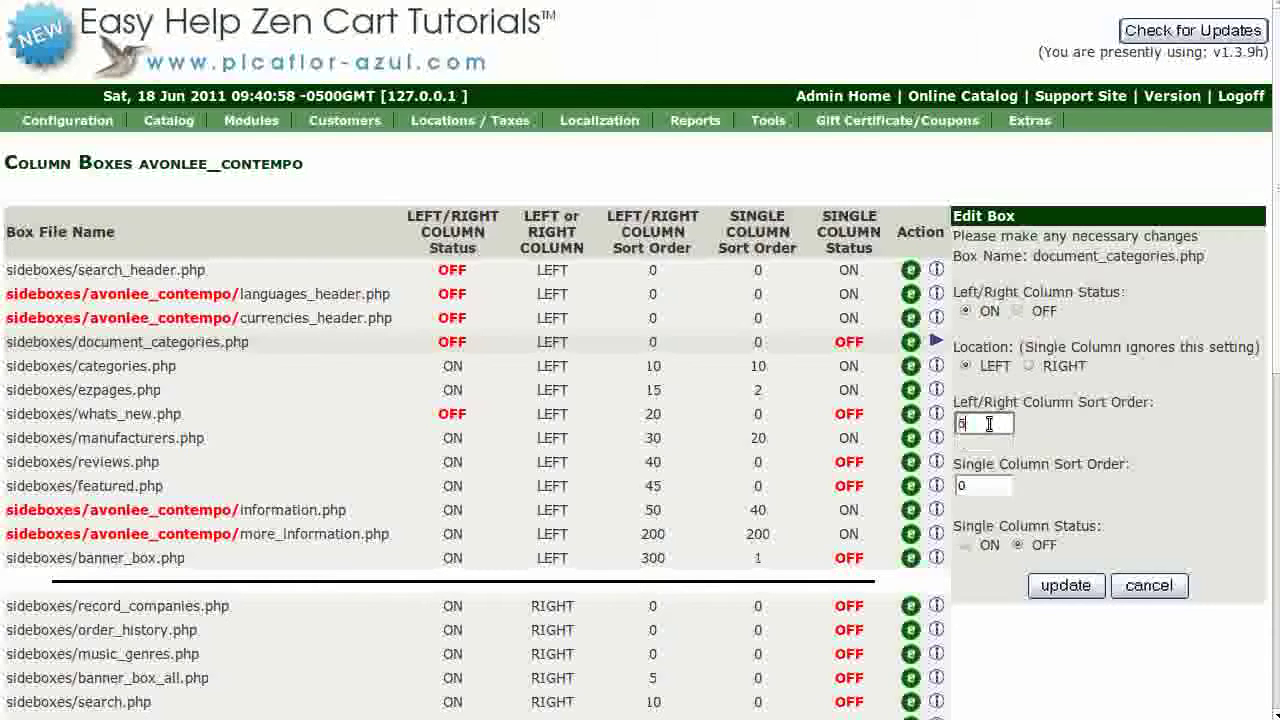